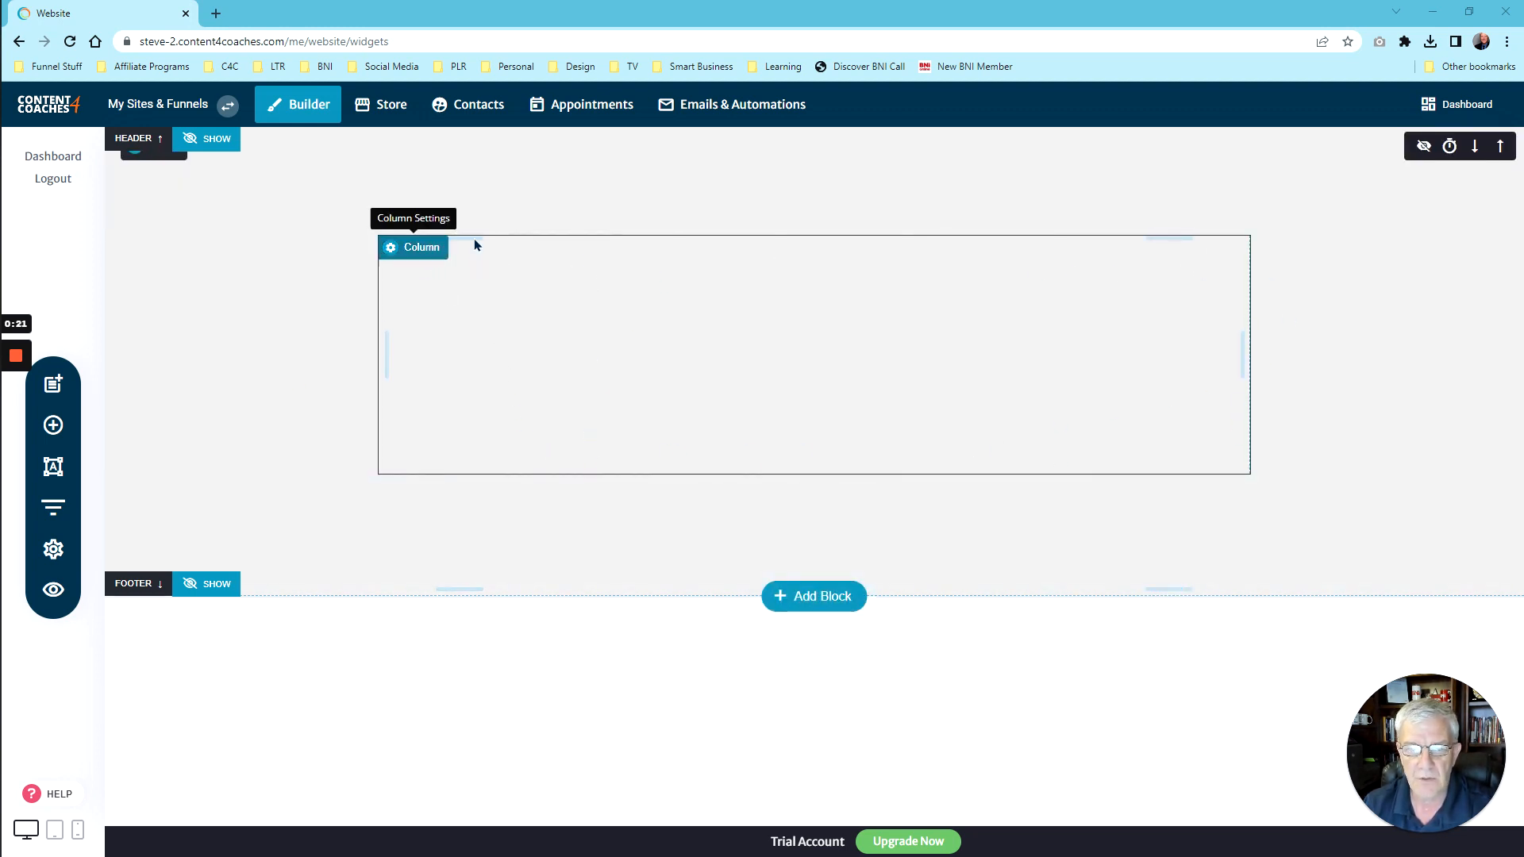
Add a Text widget to the empty column of the page block.
left_click(53, 426)
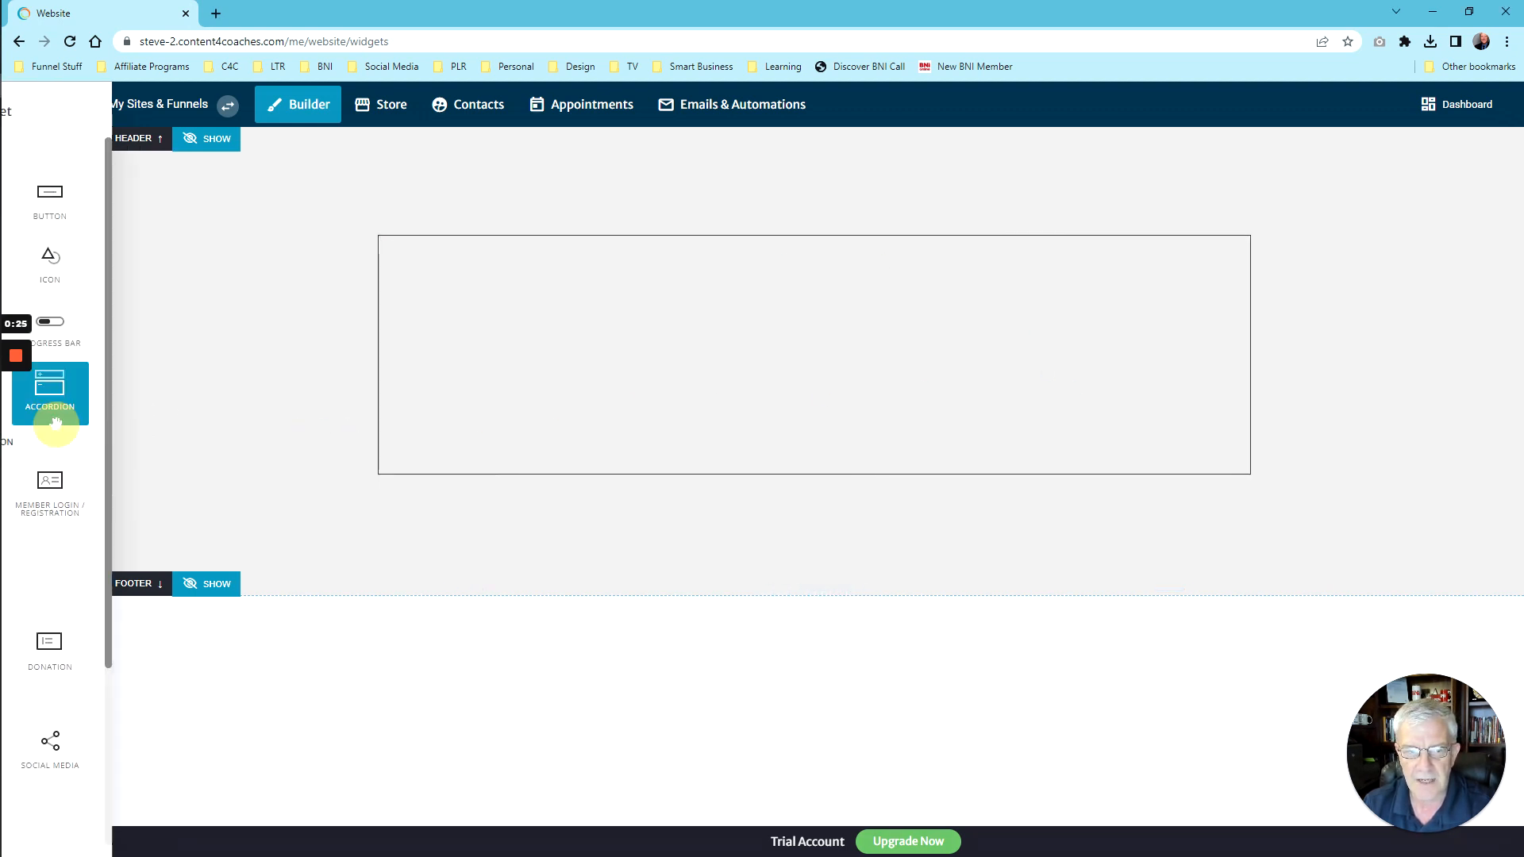
left_click(138, 206)
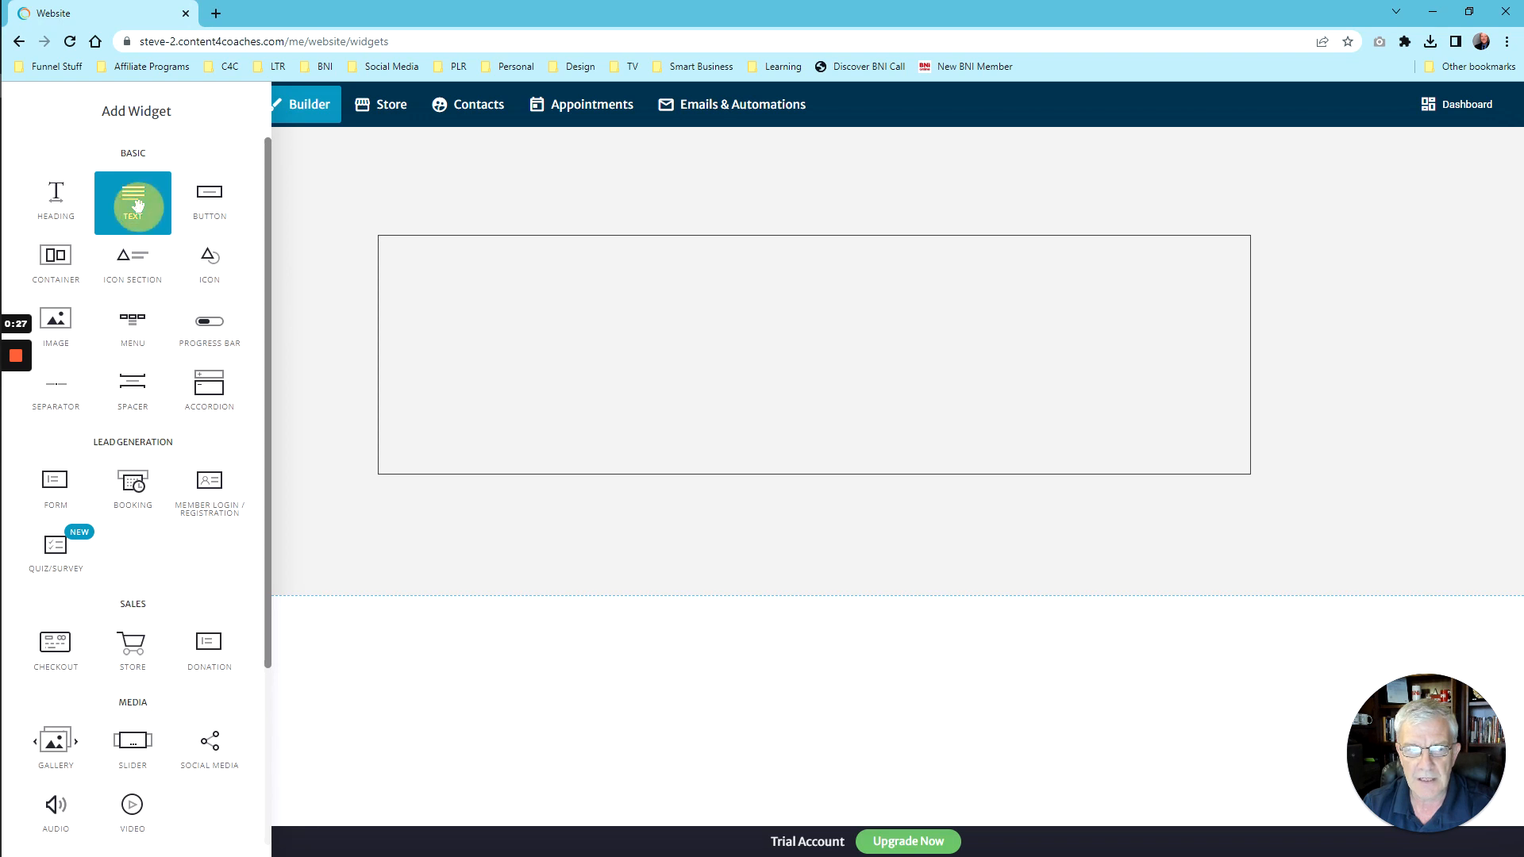
left_click_drag(138, 205, 775, 251)
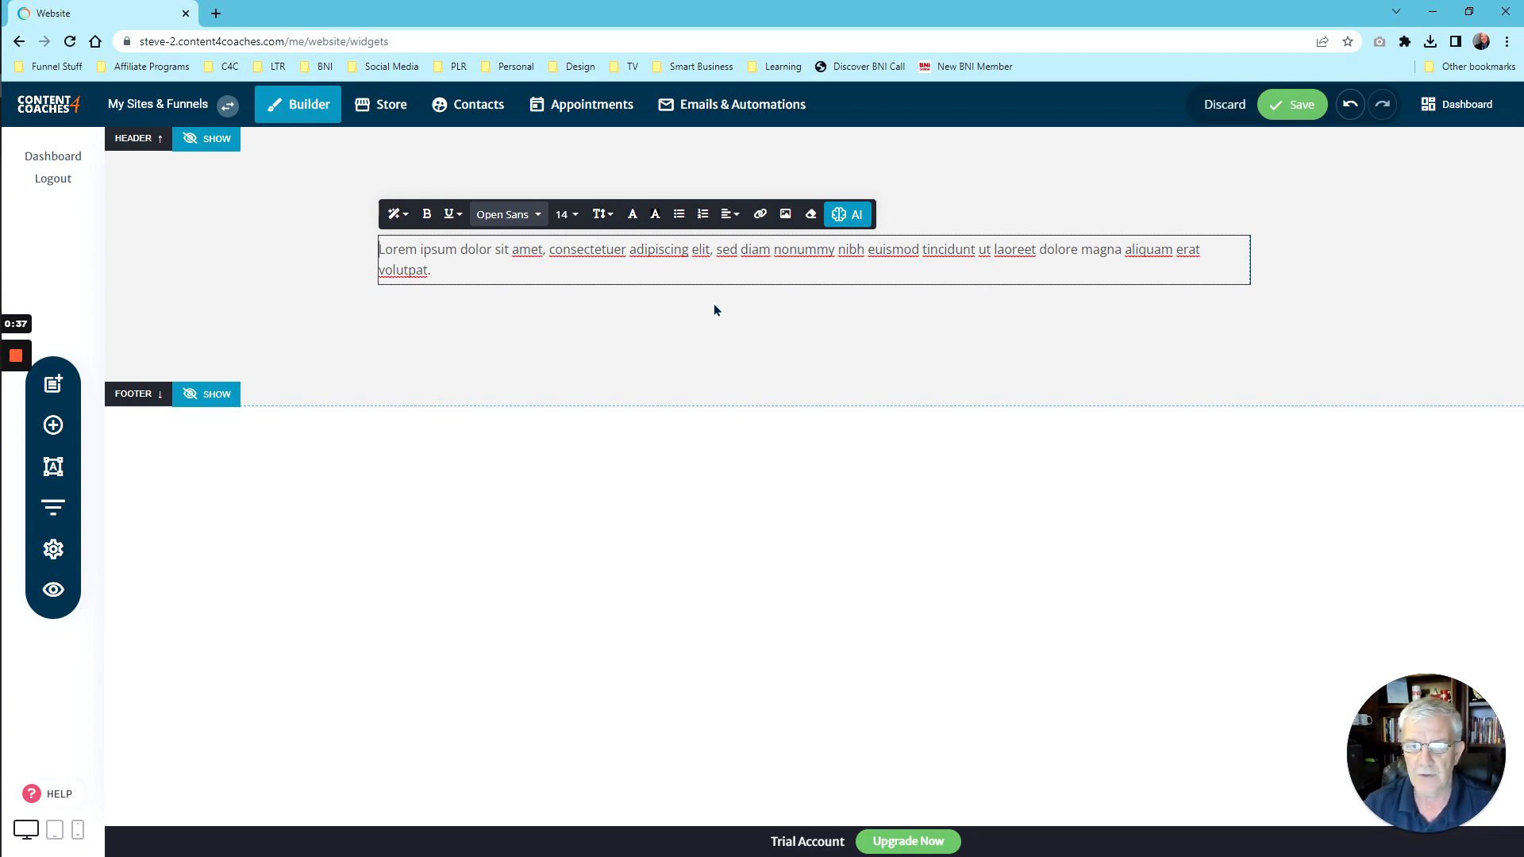
Apply the Quote style to the whole placeholder paragraph.
triple_click(617, 256)
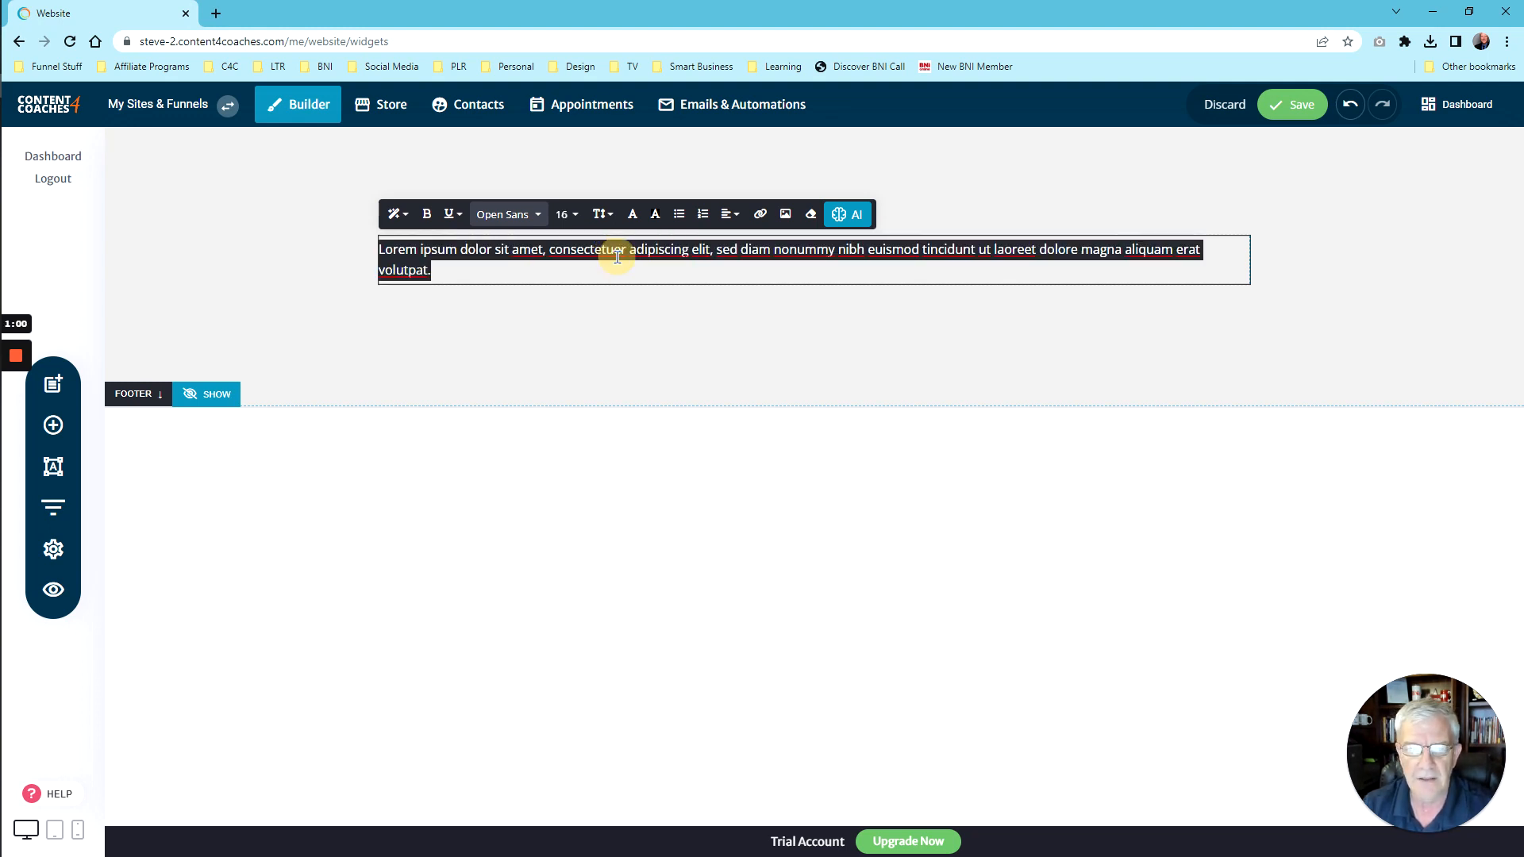
left_click(395, 214)
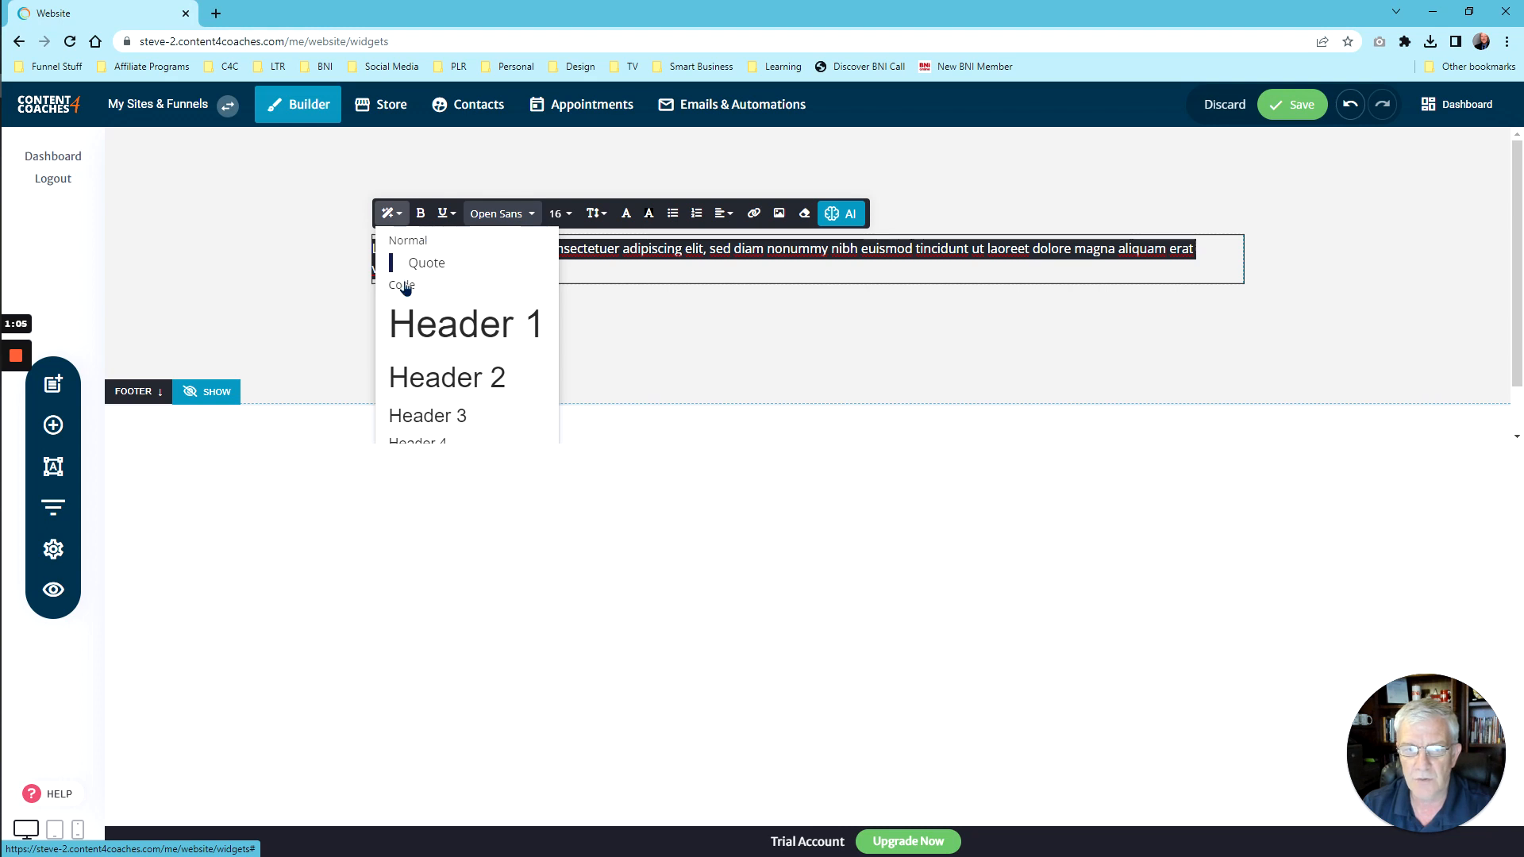
scroll(434, 322, "down", 1)
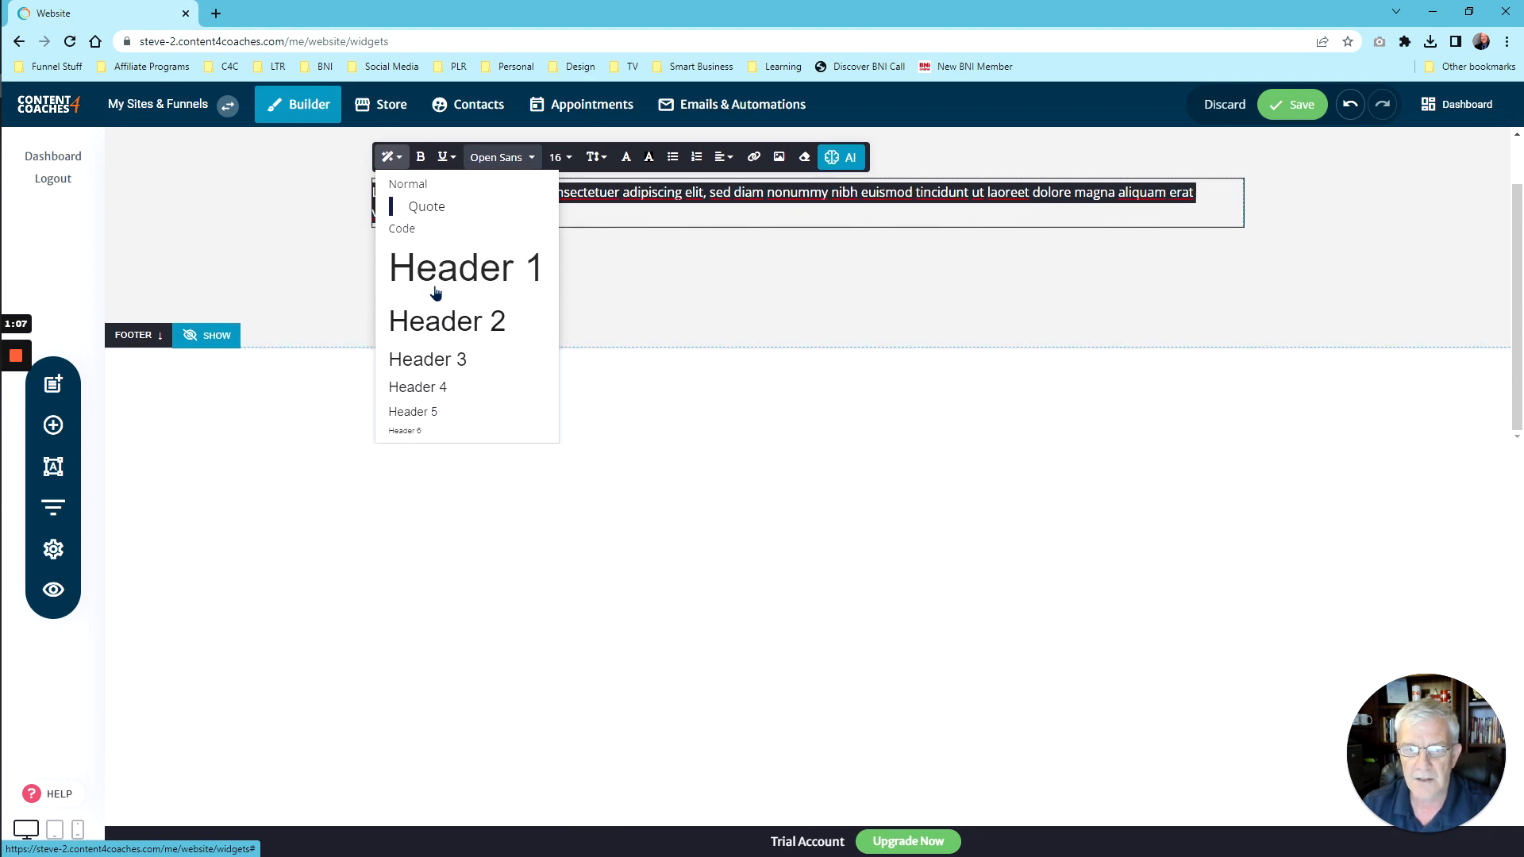
scroll(436, 296, "up", 1)
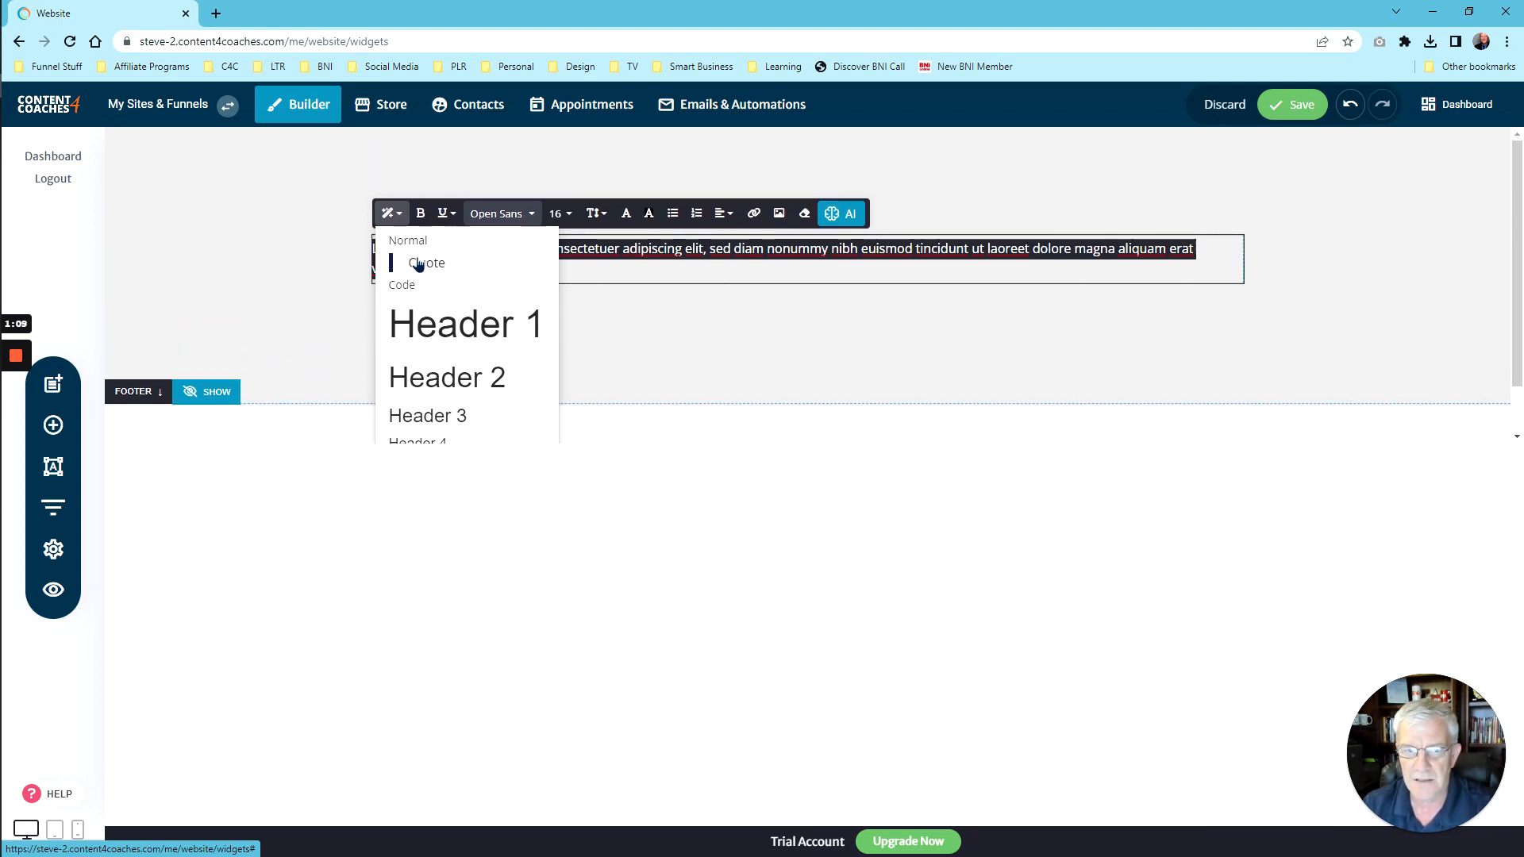
left_click(417, 264)
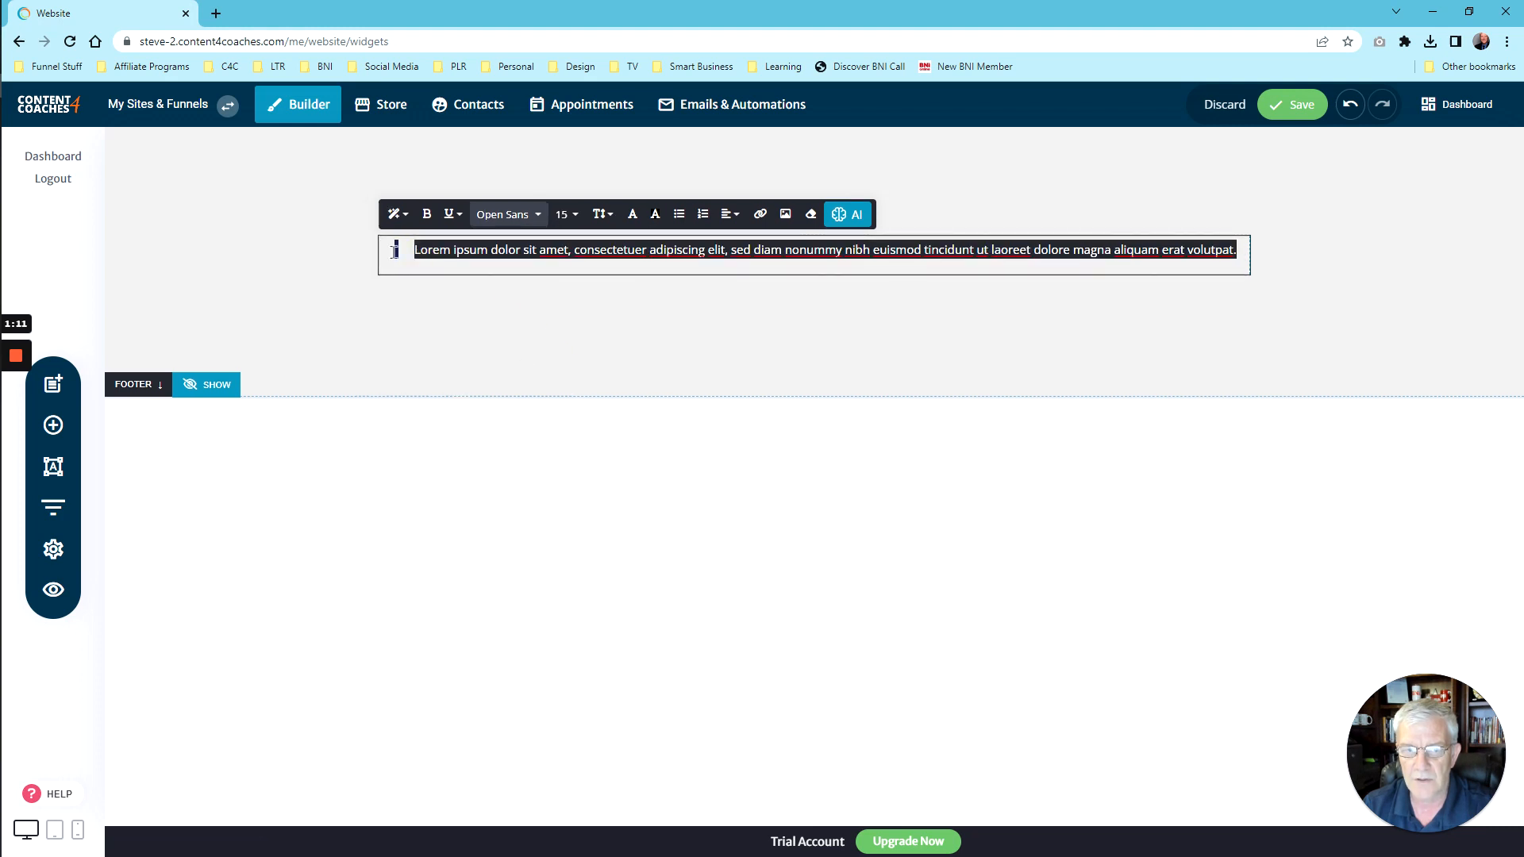
left_click(421, 275)
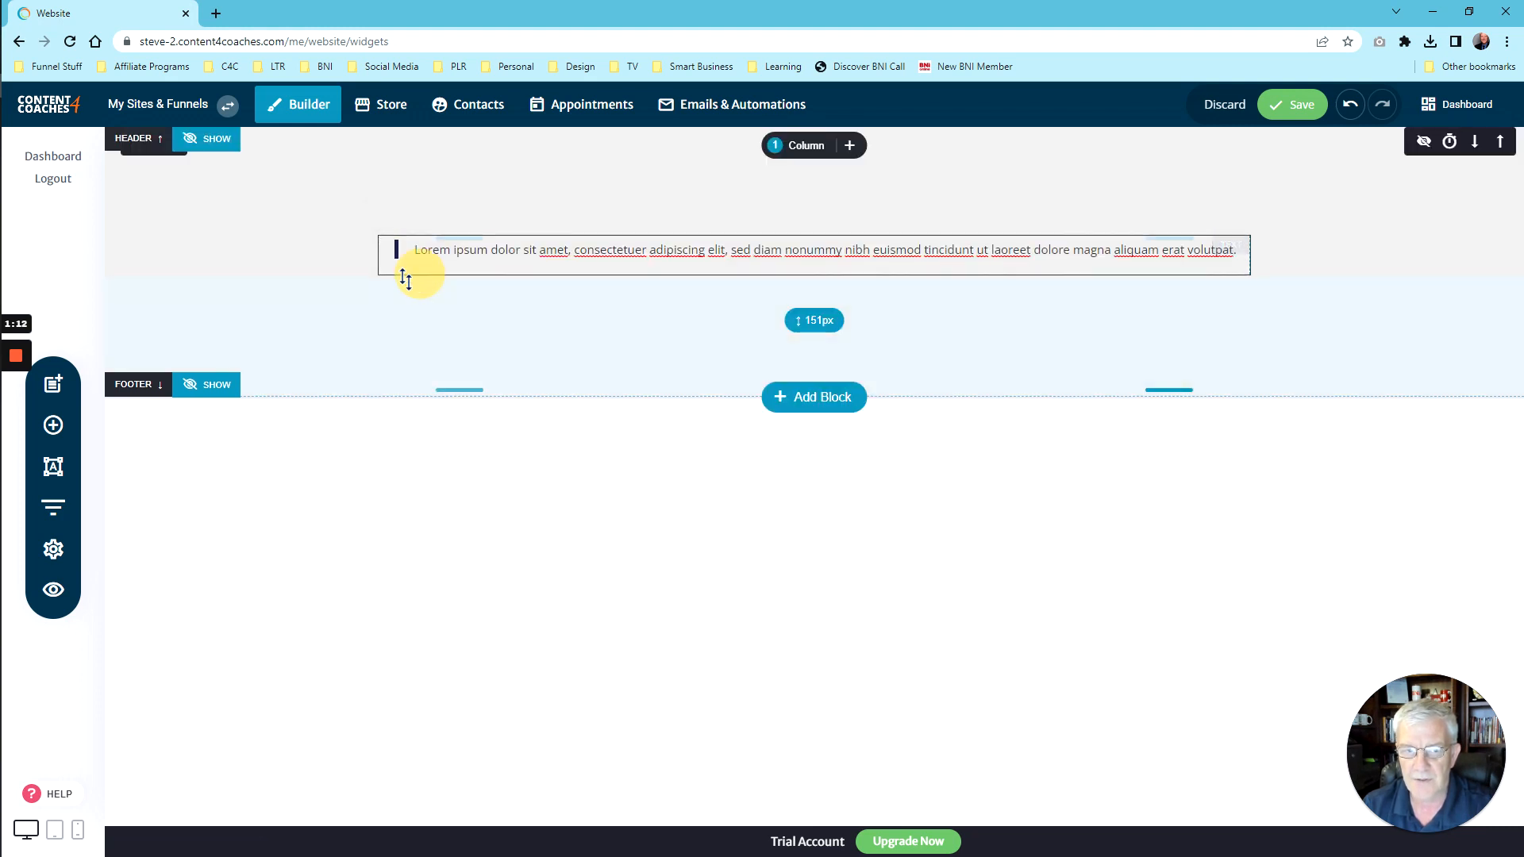
Undo the Quote style on the placeholder paragraph.
left_click(494, 255)
left_click(497, 258)
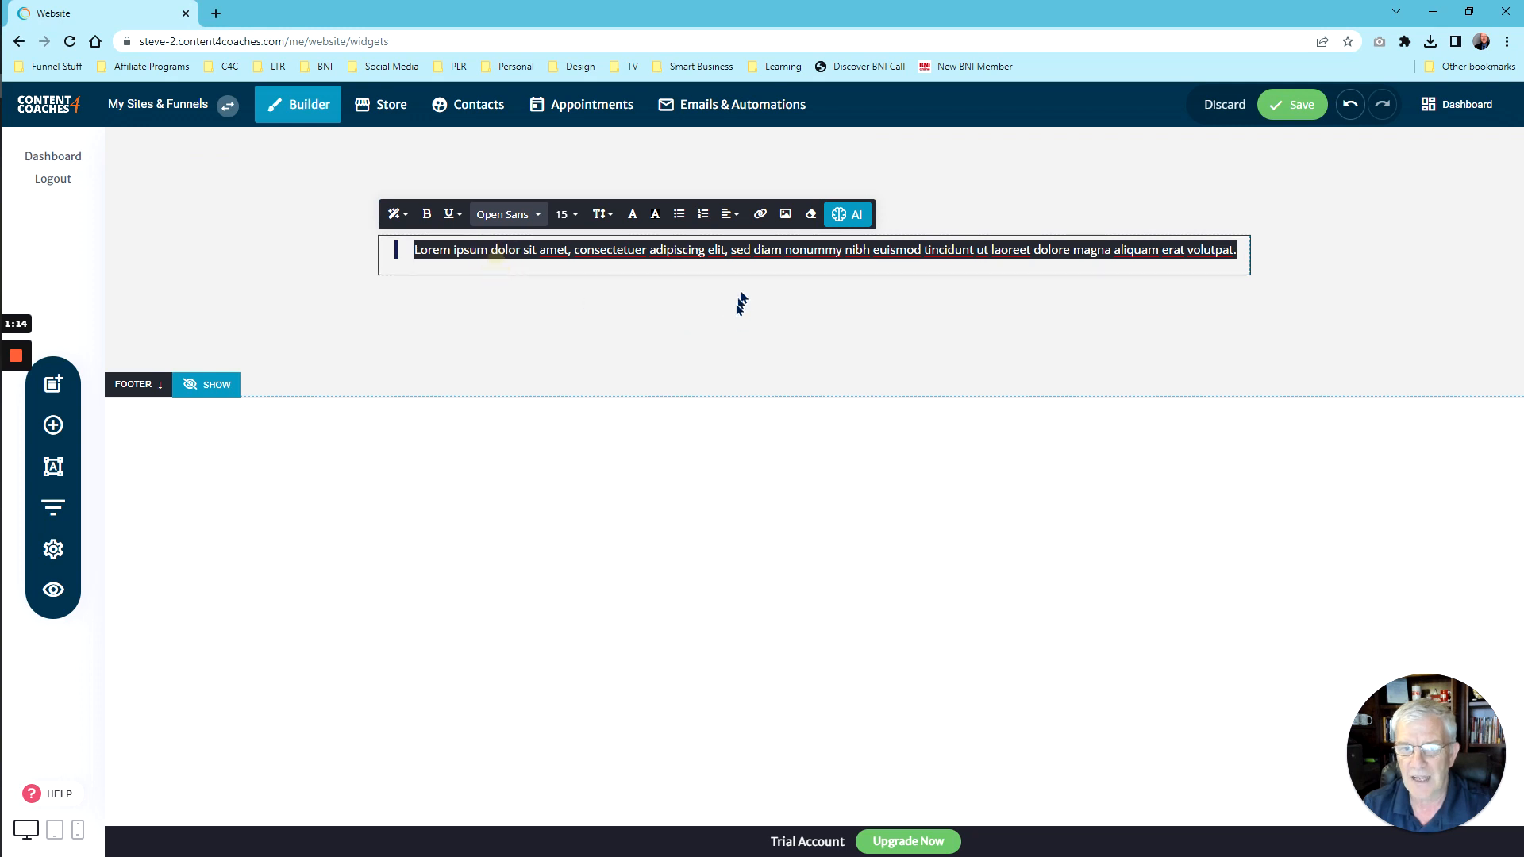
left_click(544, 293)
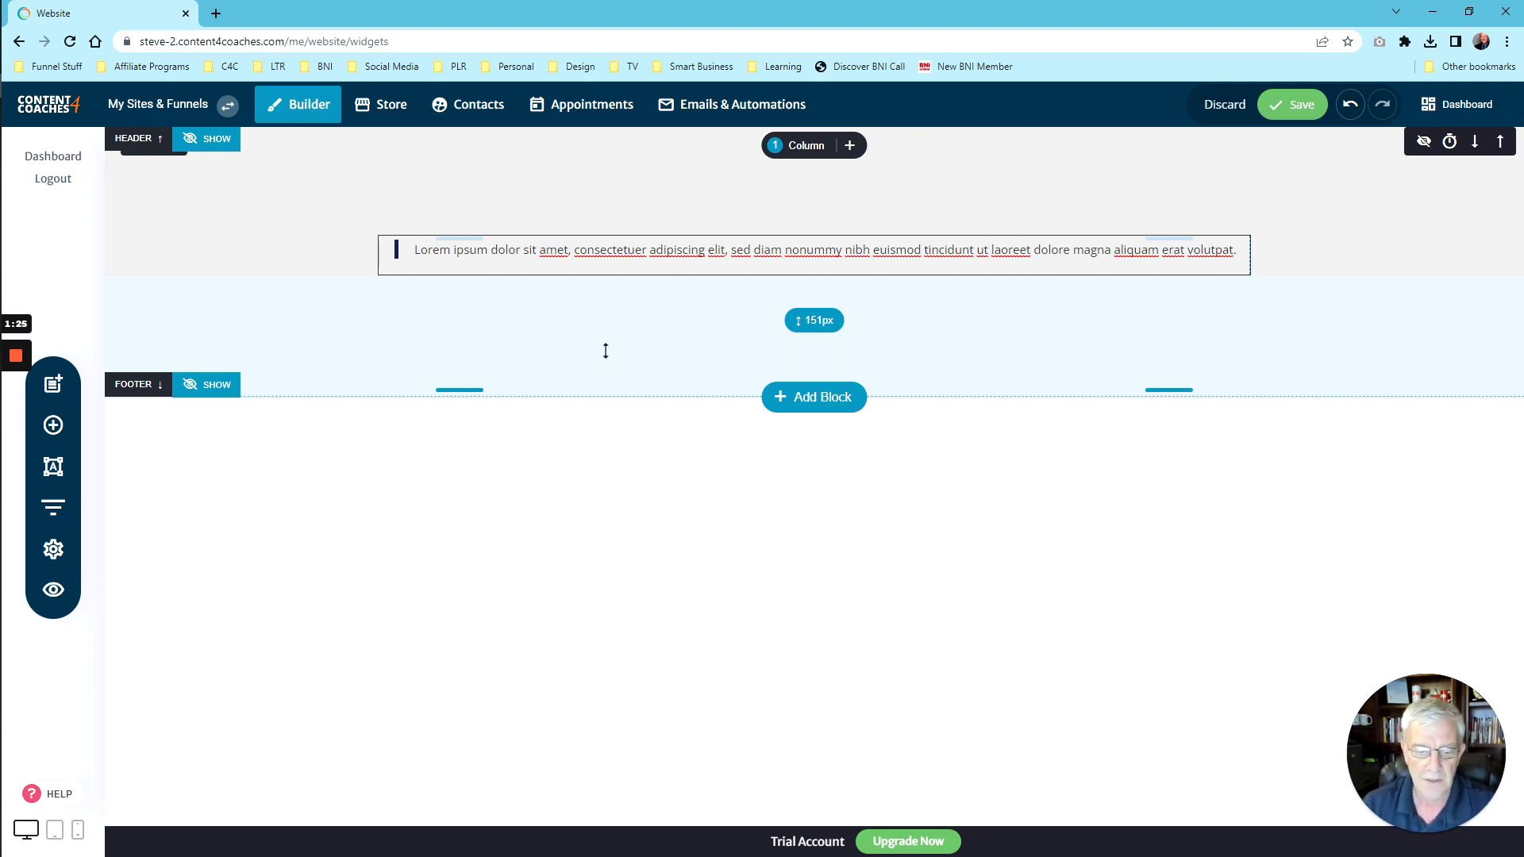
left_click(543, 316)
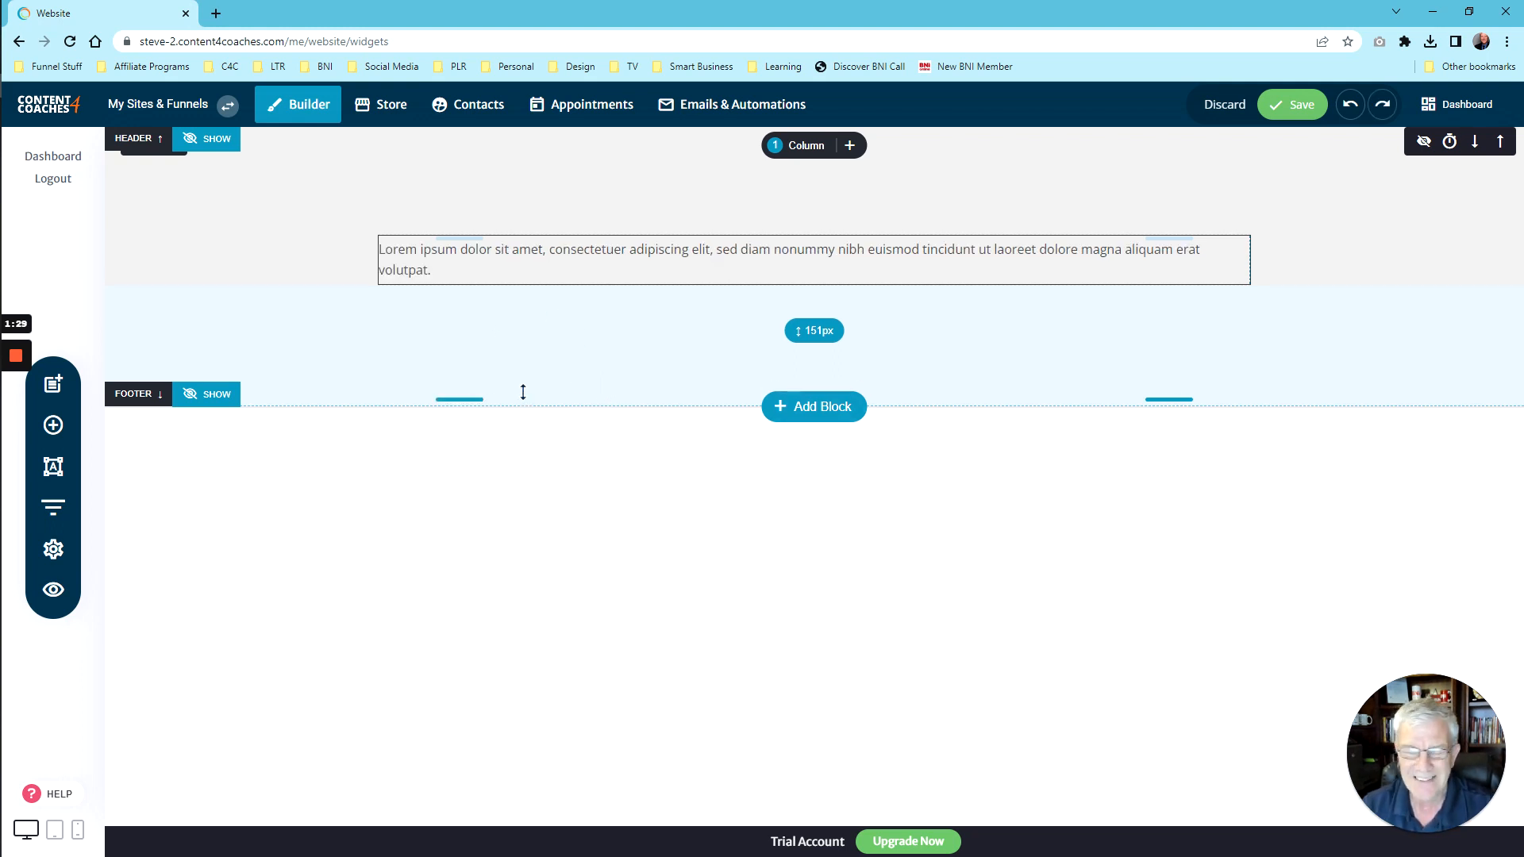
Apply the Code style to the whole placeholder paragraph and undo it.
left_click(473, 265)
left_click(469, 265)
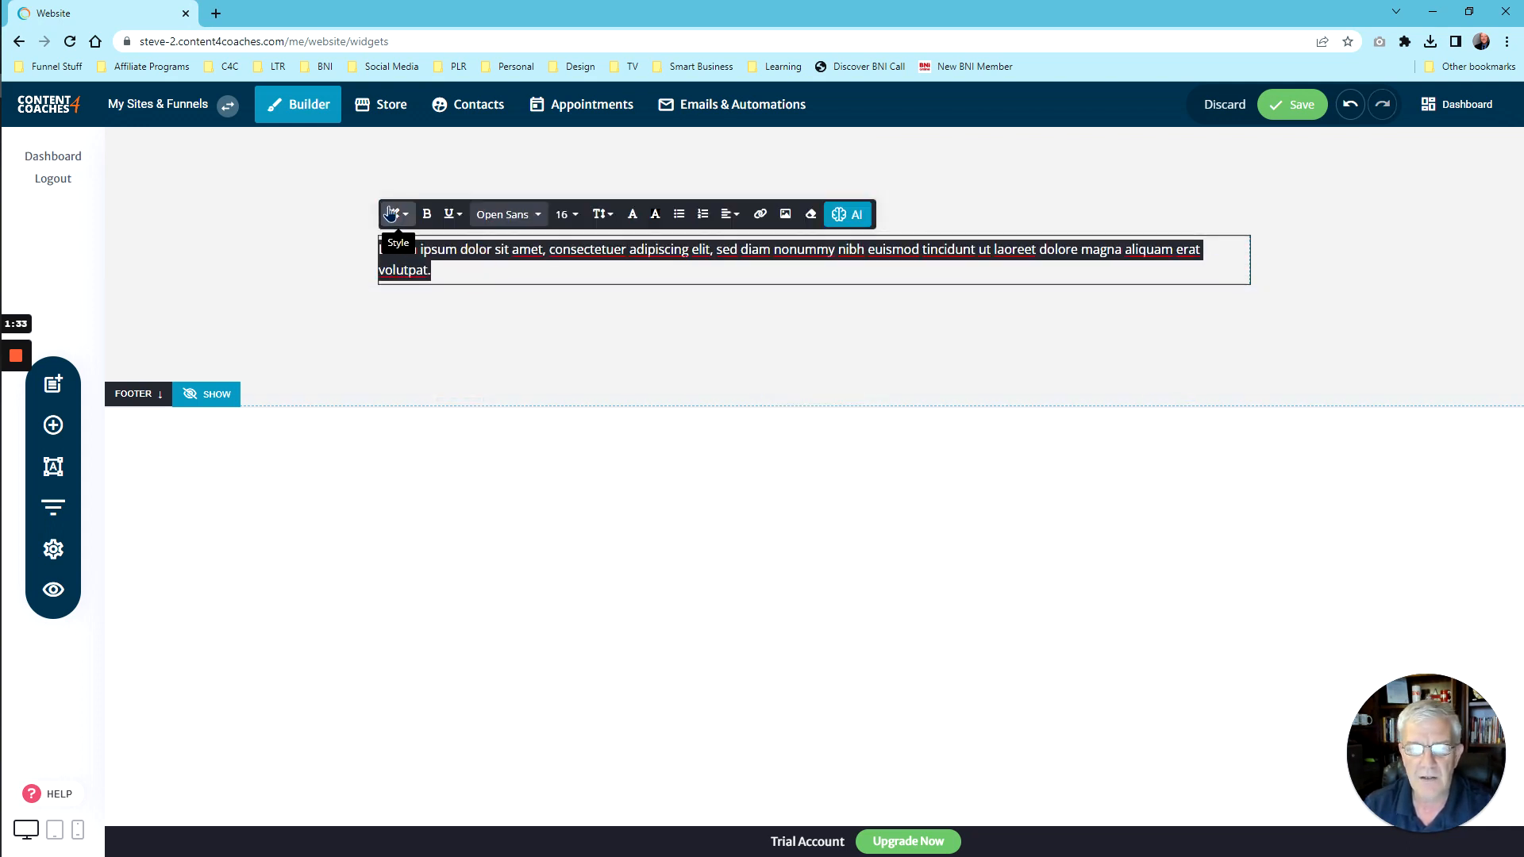
left_click(391, 213)
left_click(412, 281)
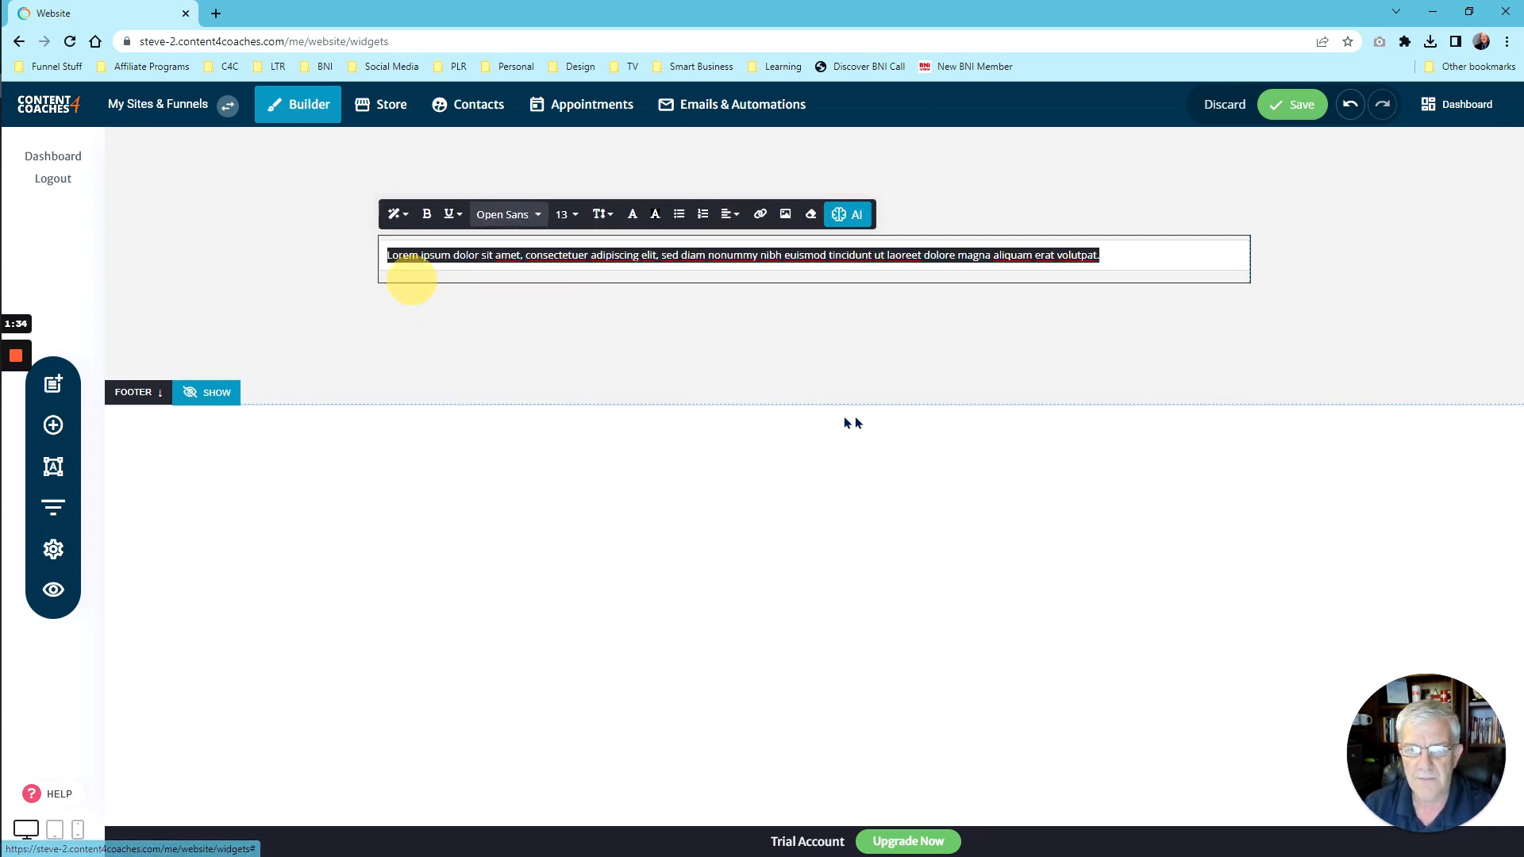
left_click(1031, 330)
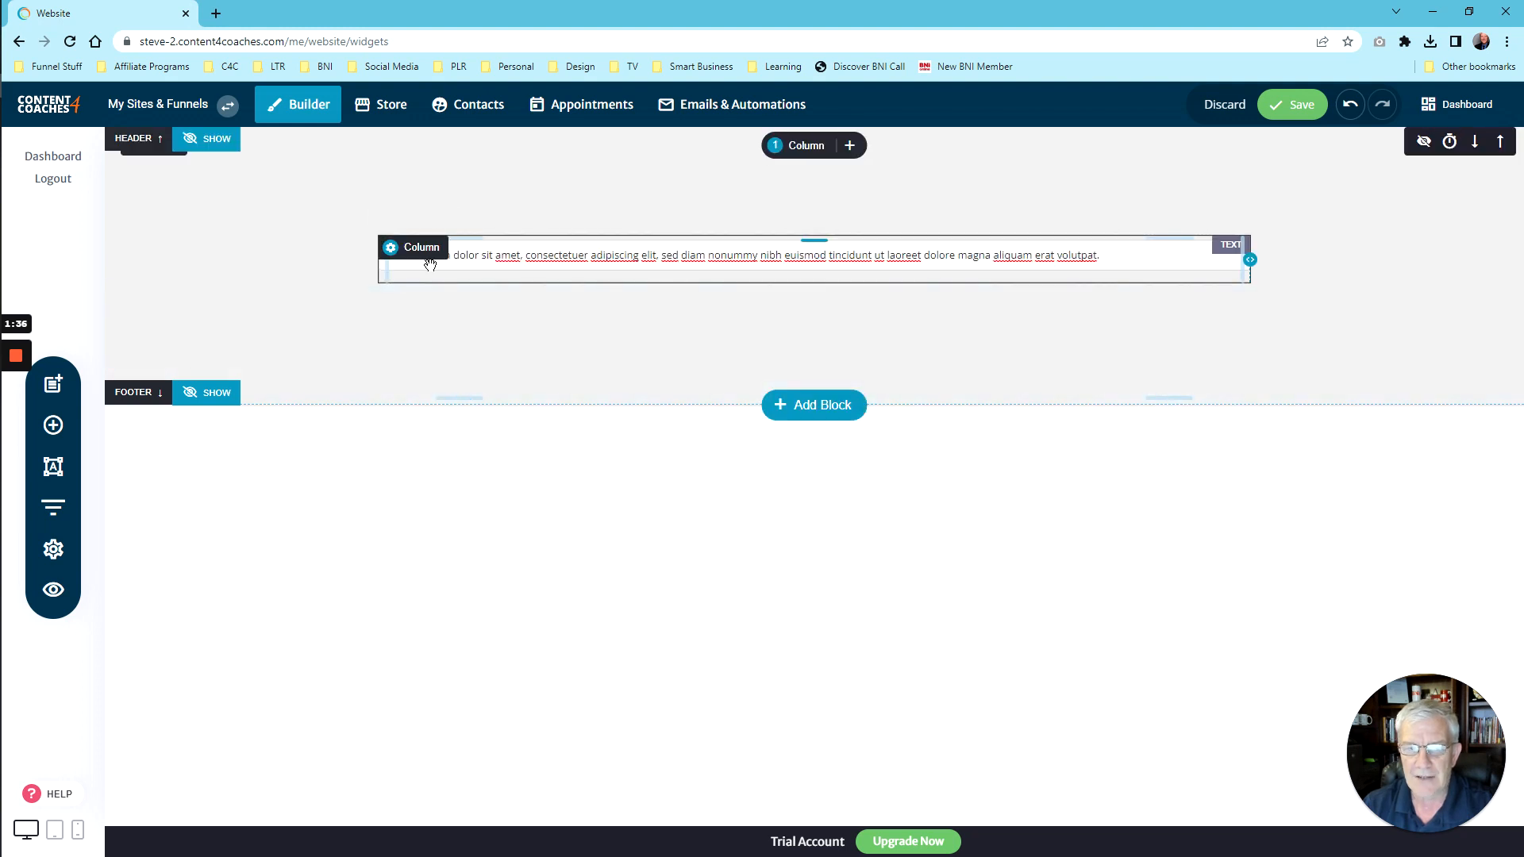
left_click(854, 254)
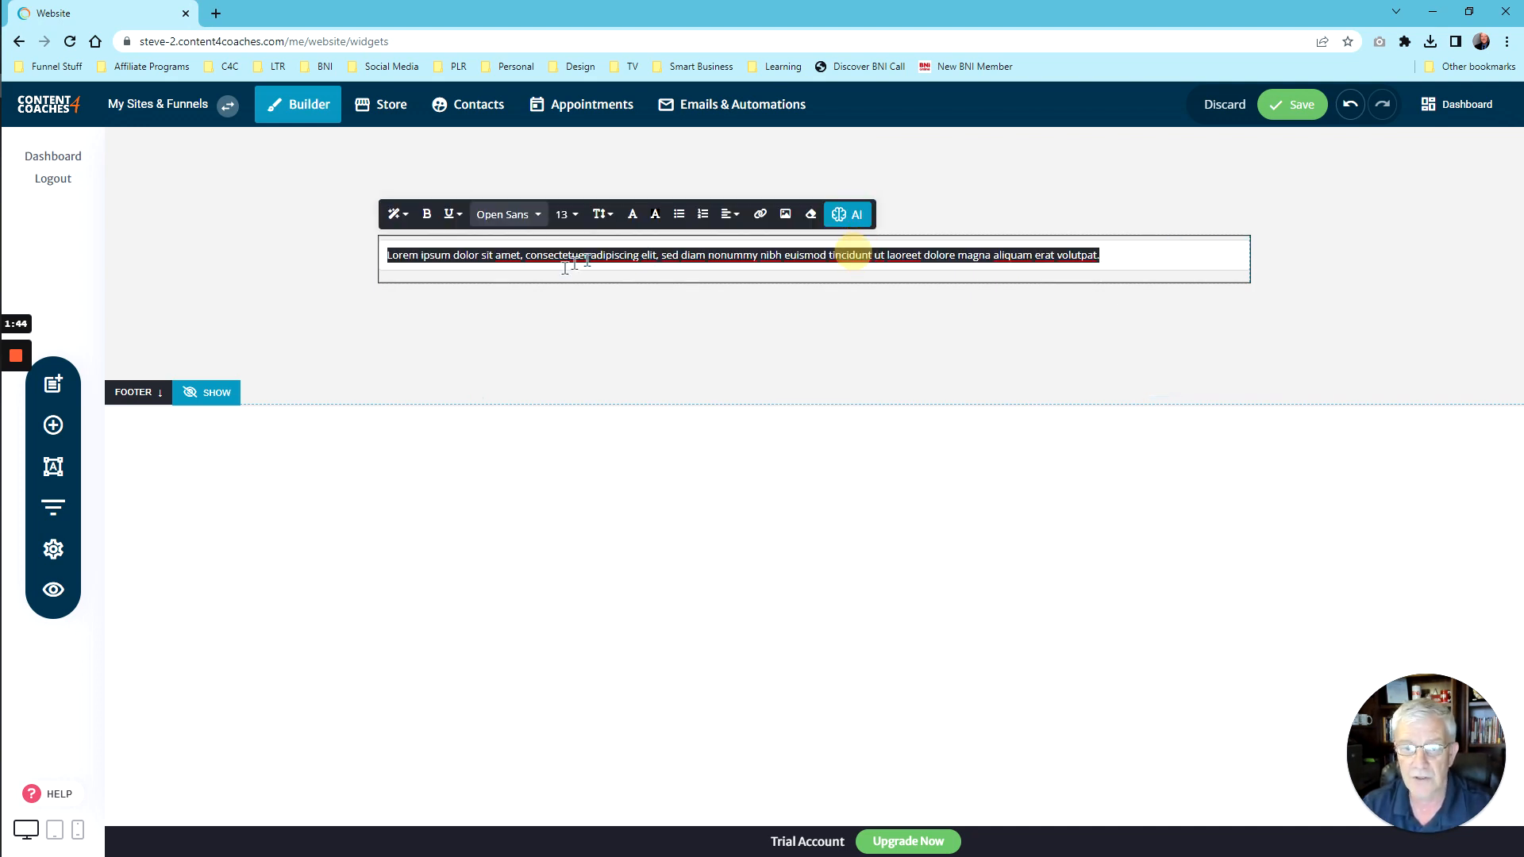
left_click(551, 321)
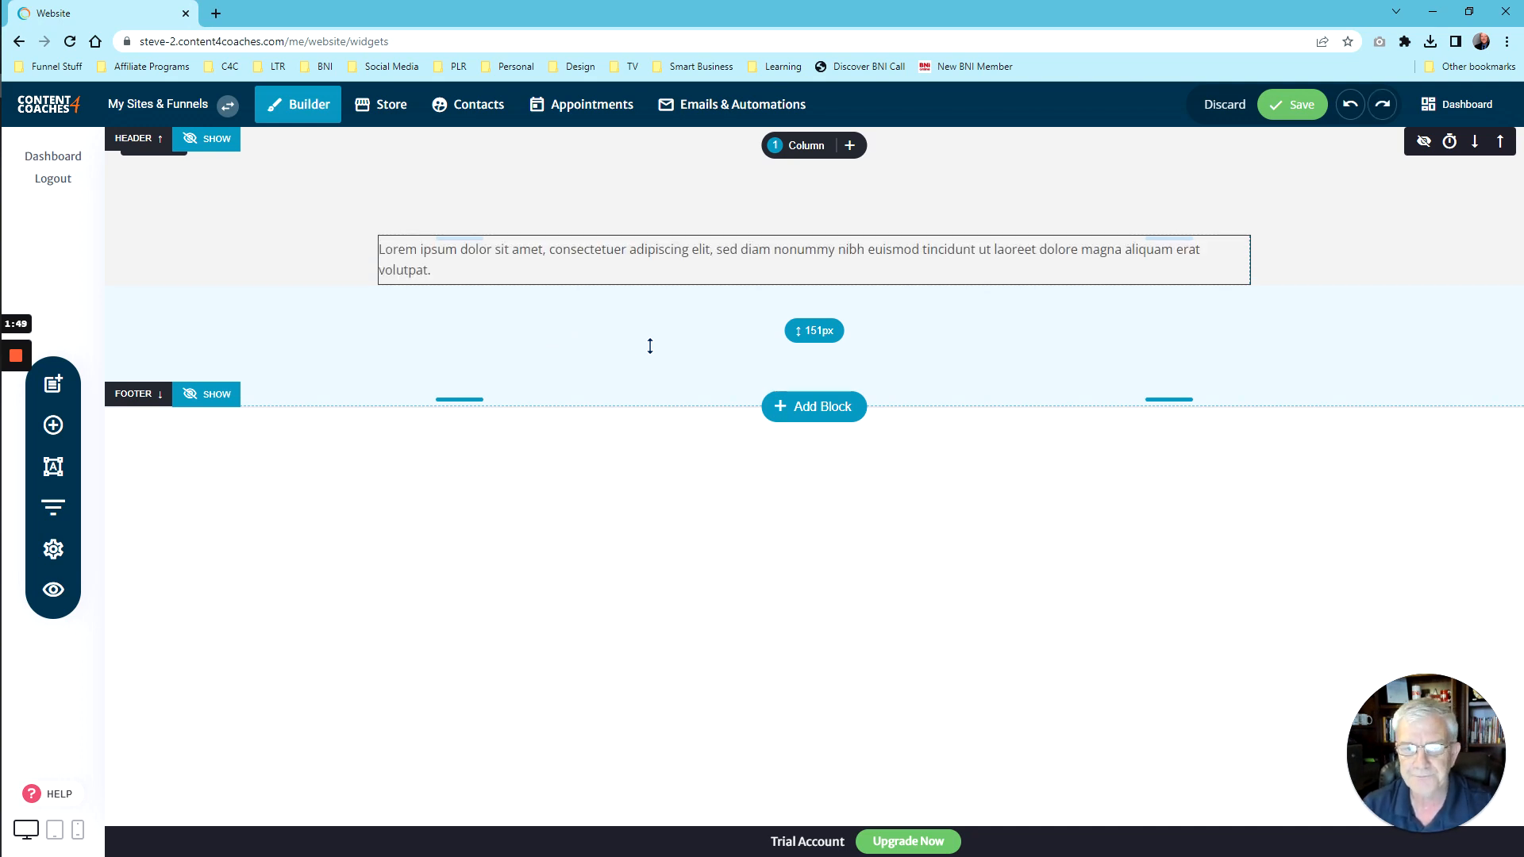
Examine the italic and underline options, font families and font sizes available for the placeholder paragraph.
left_click(540, 264)
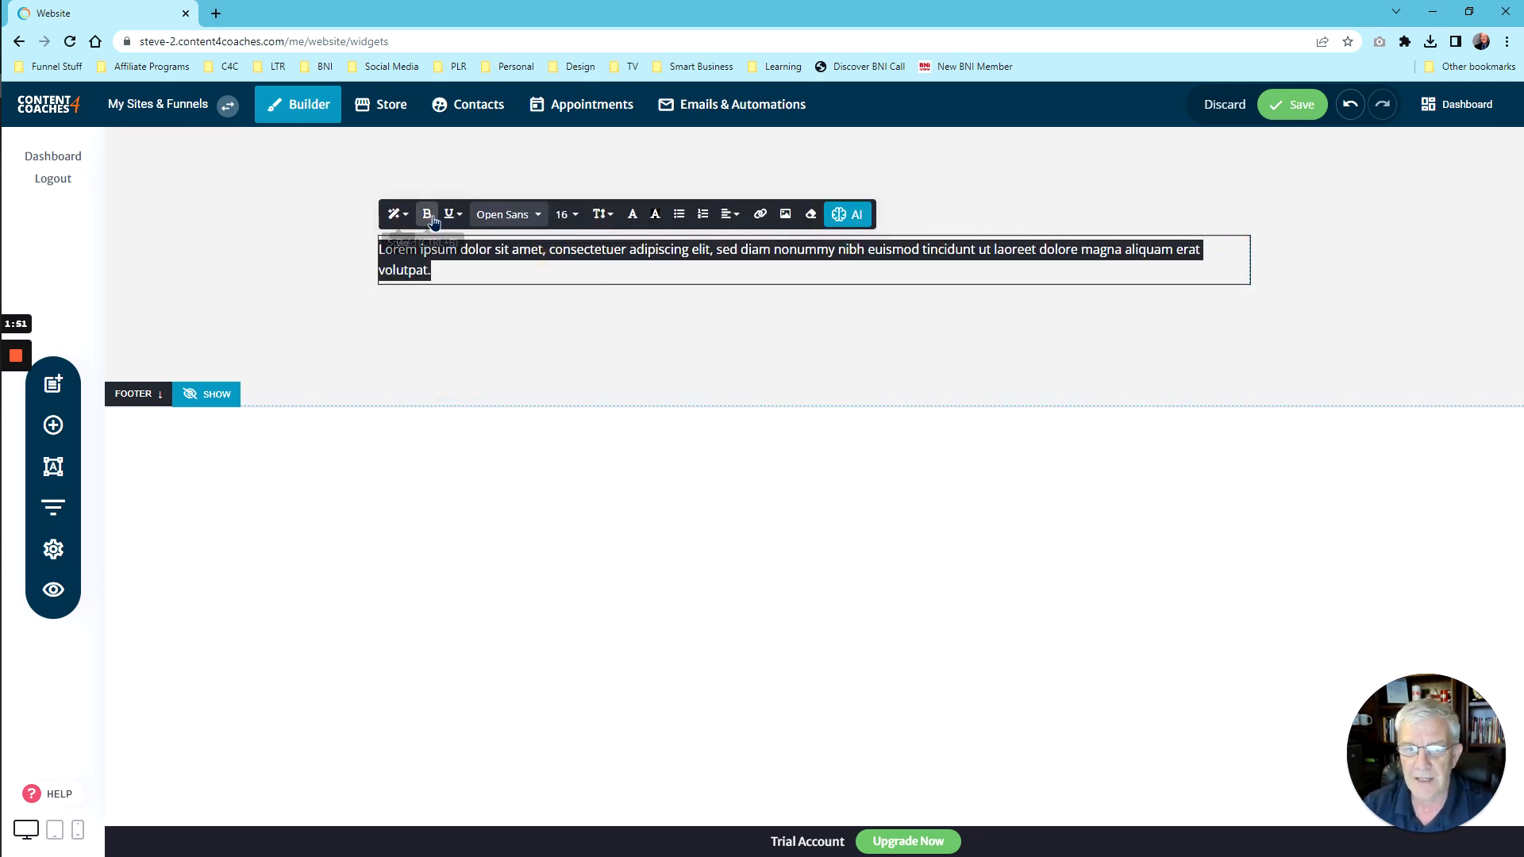
left_click(449, 214)
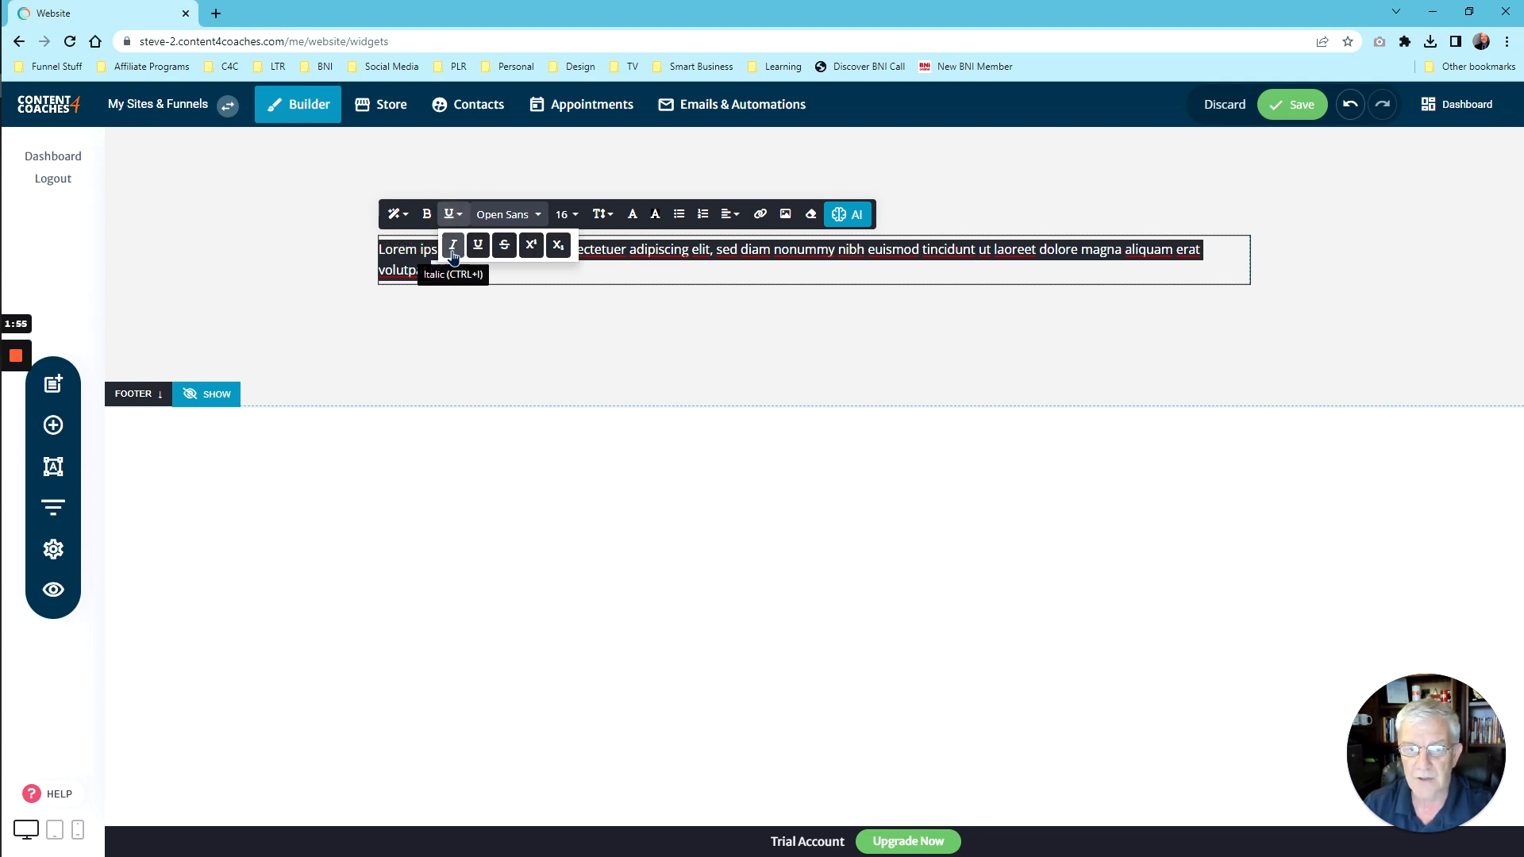
left_click(520, 217)
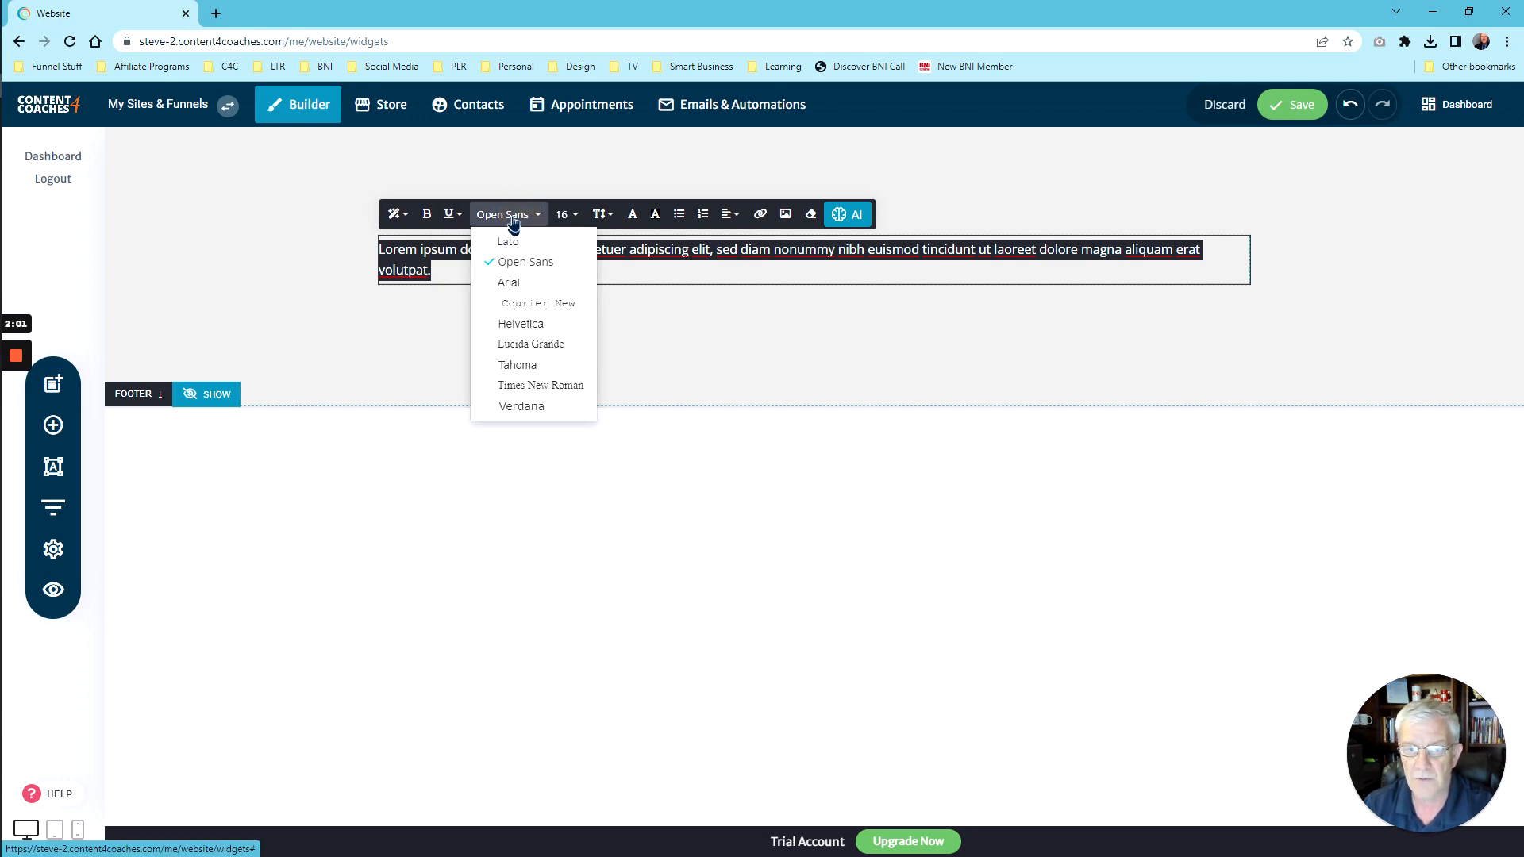
left_click(516, 222)
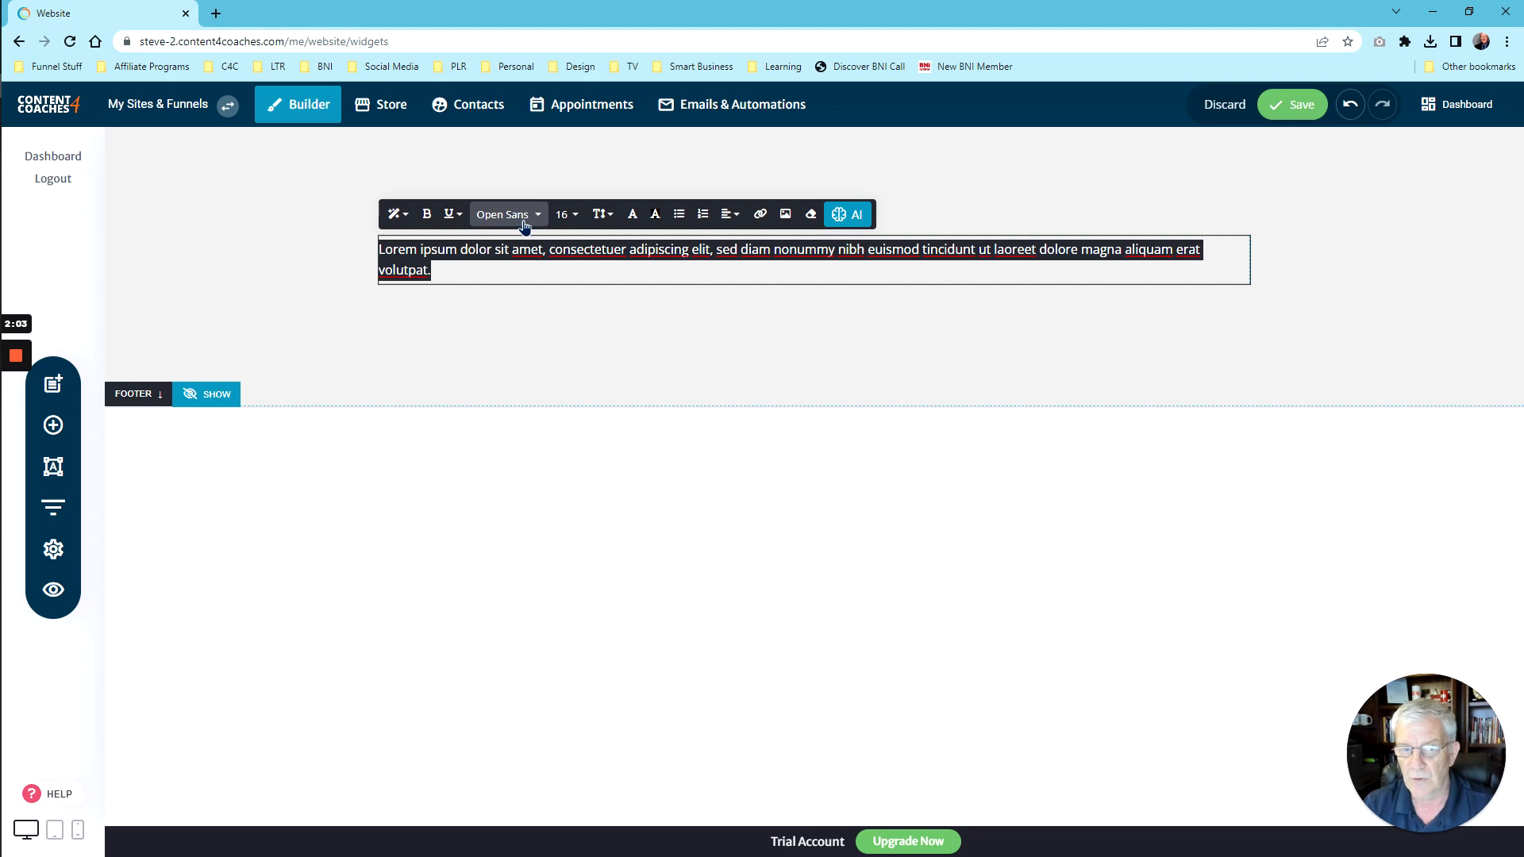
left_click(562, 214)
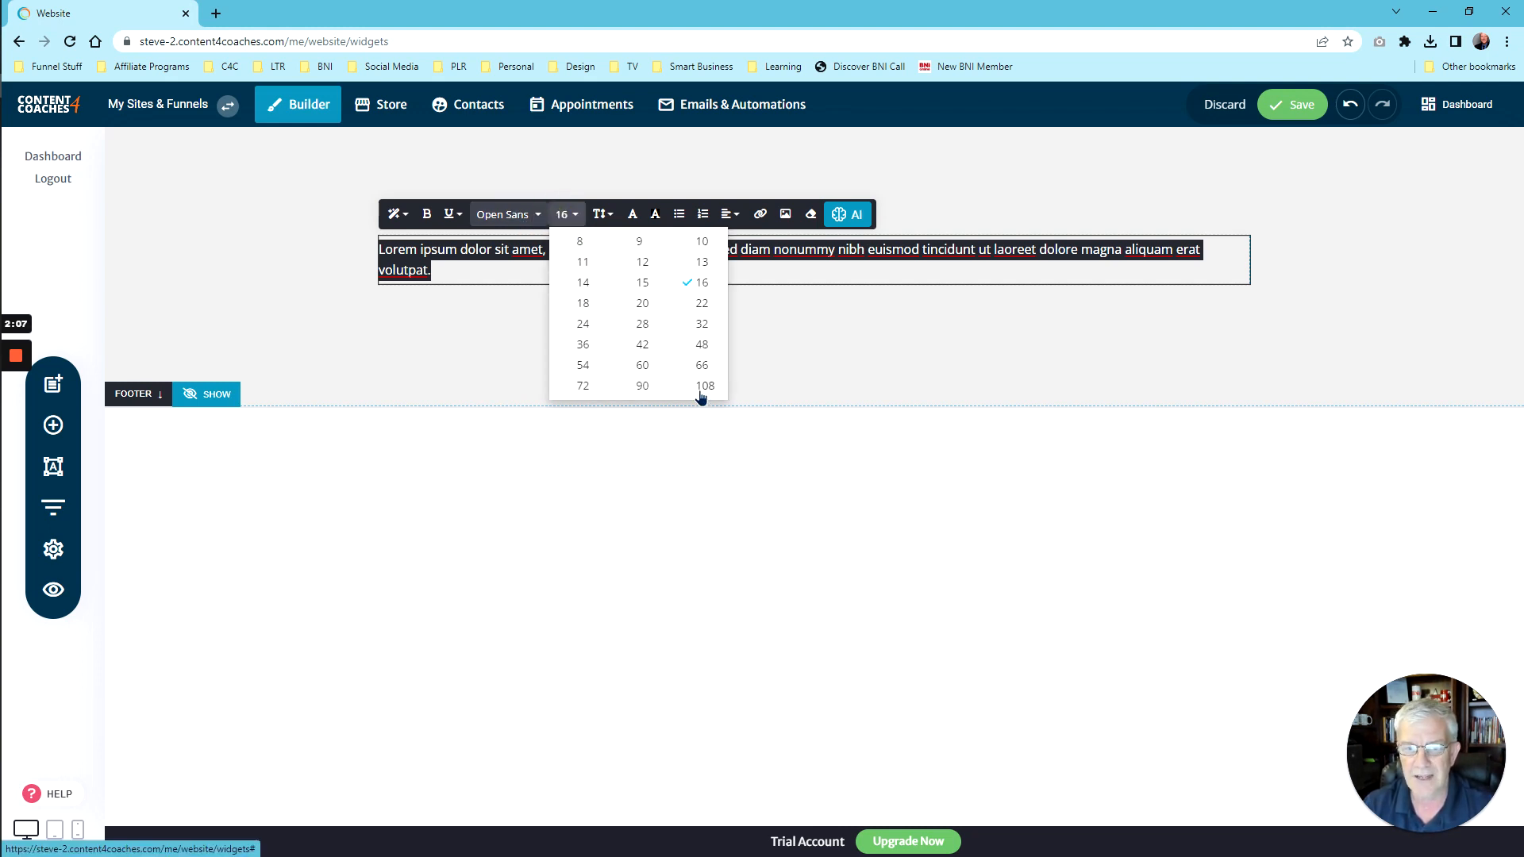
Set the placeholder paragraph's line height to 3.0, and return it to 1.6.
left_click(600, 215)
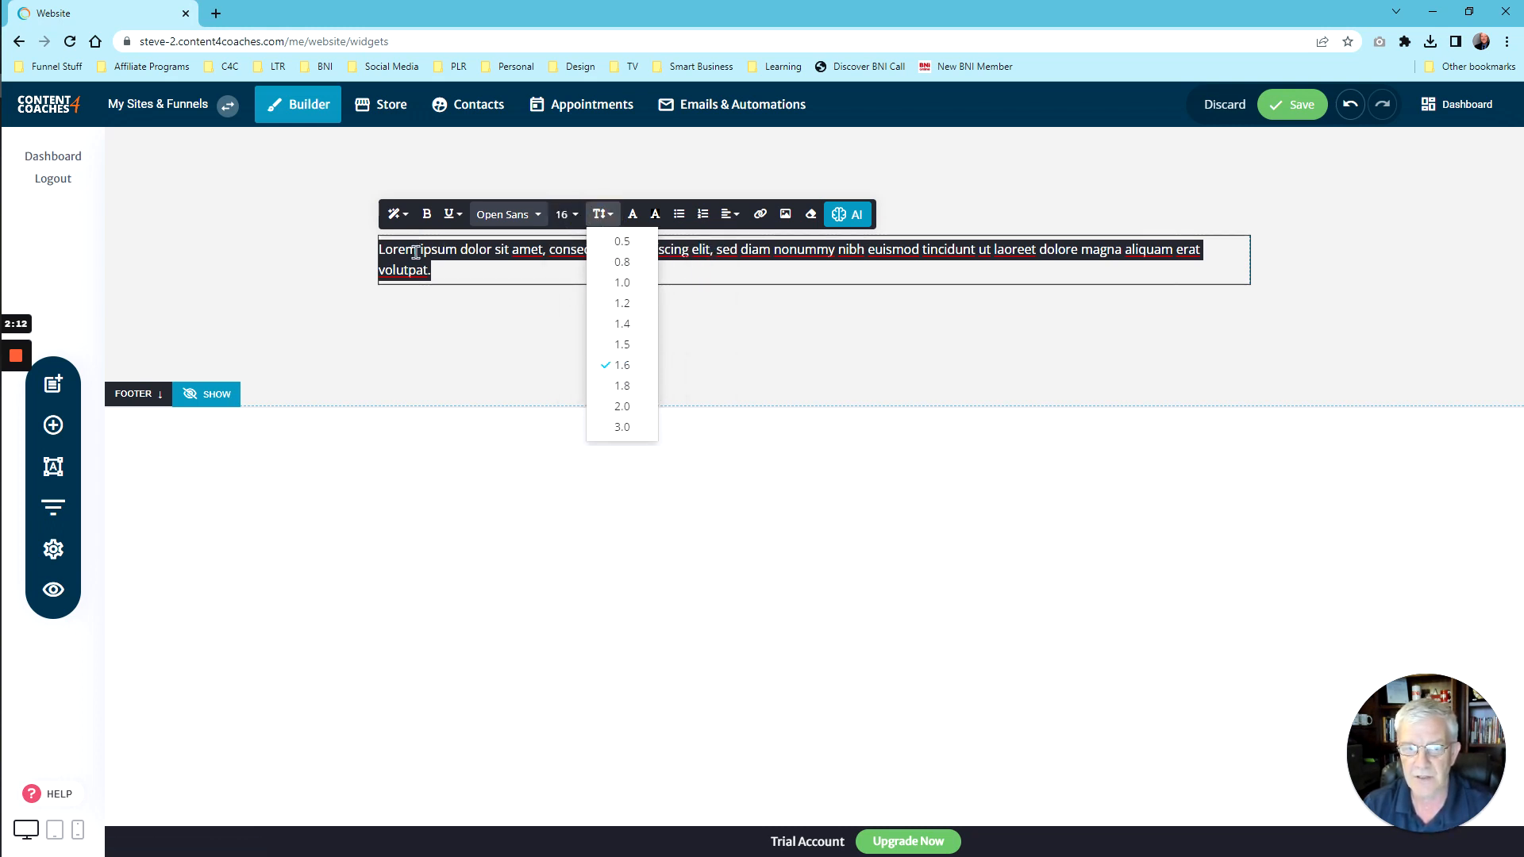
left_click(614, 427)
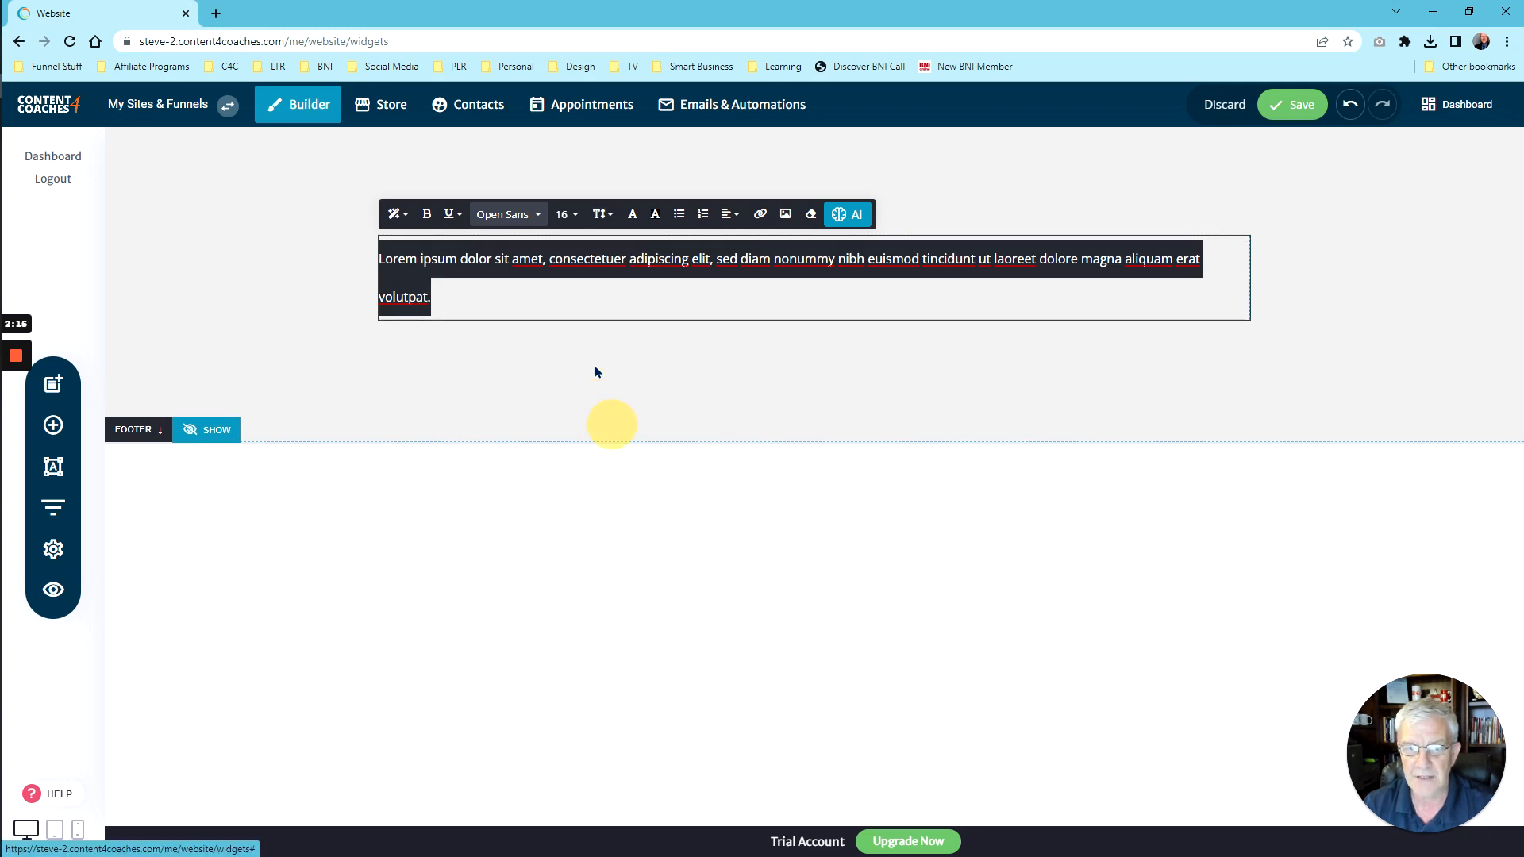
left_click(600, 215)
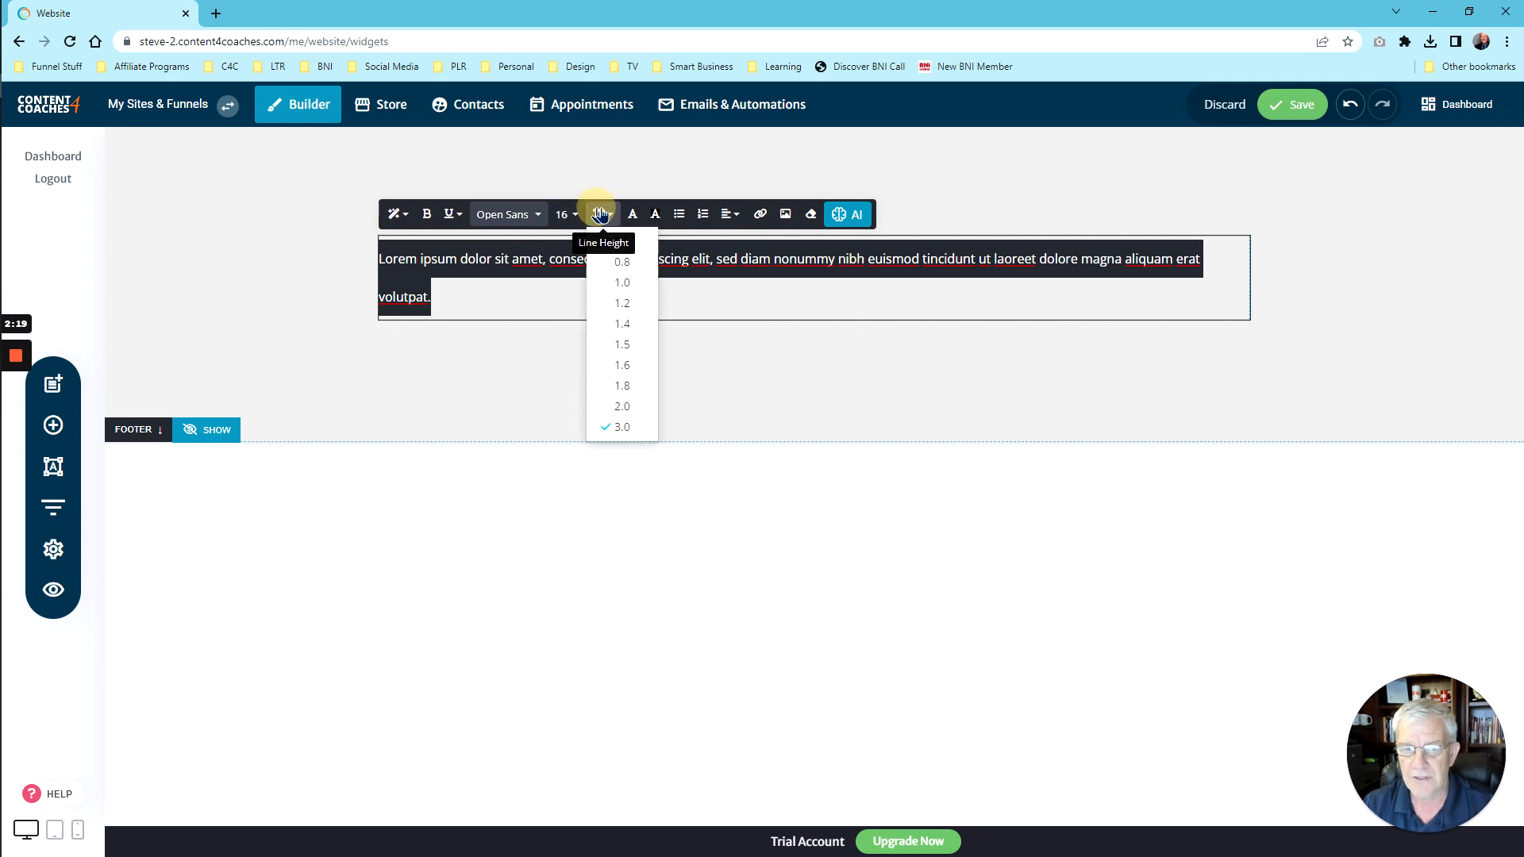
left_click(625, 367)
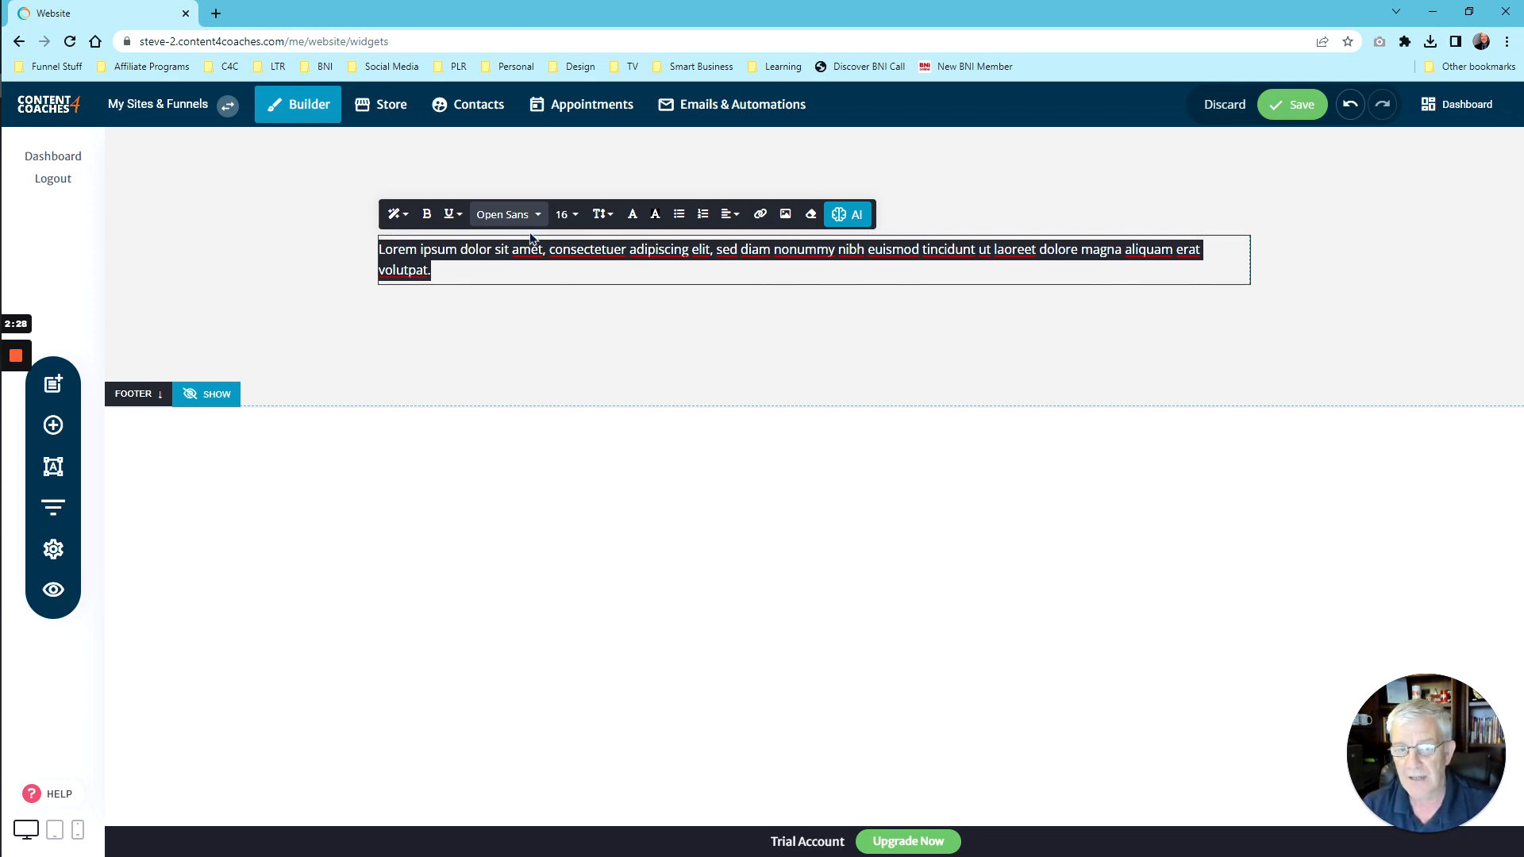
Review the font sizes, and set the whole placeholder paragraph's text color to the dark navy global color.
left_click(569, 215)
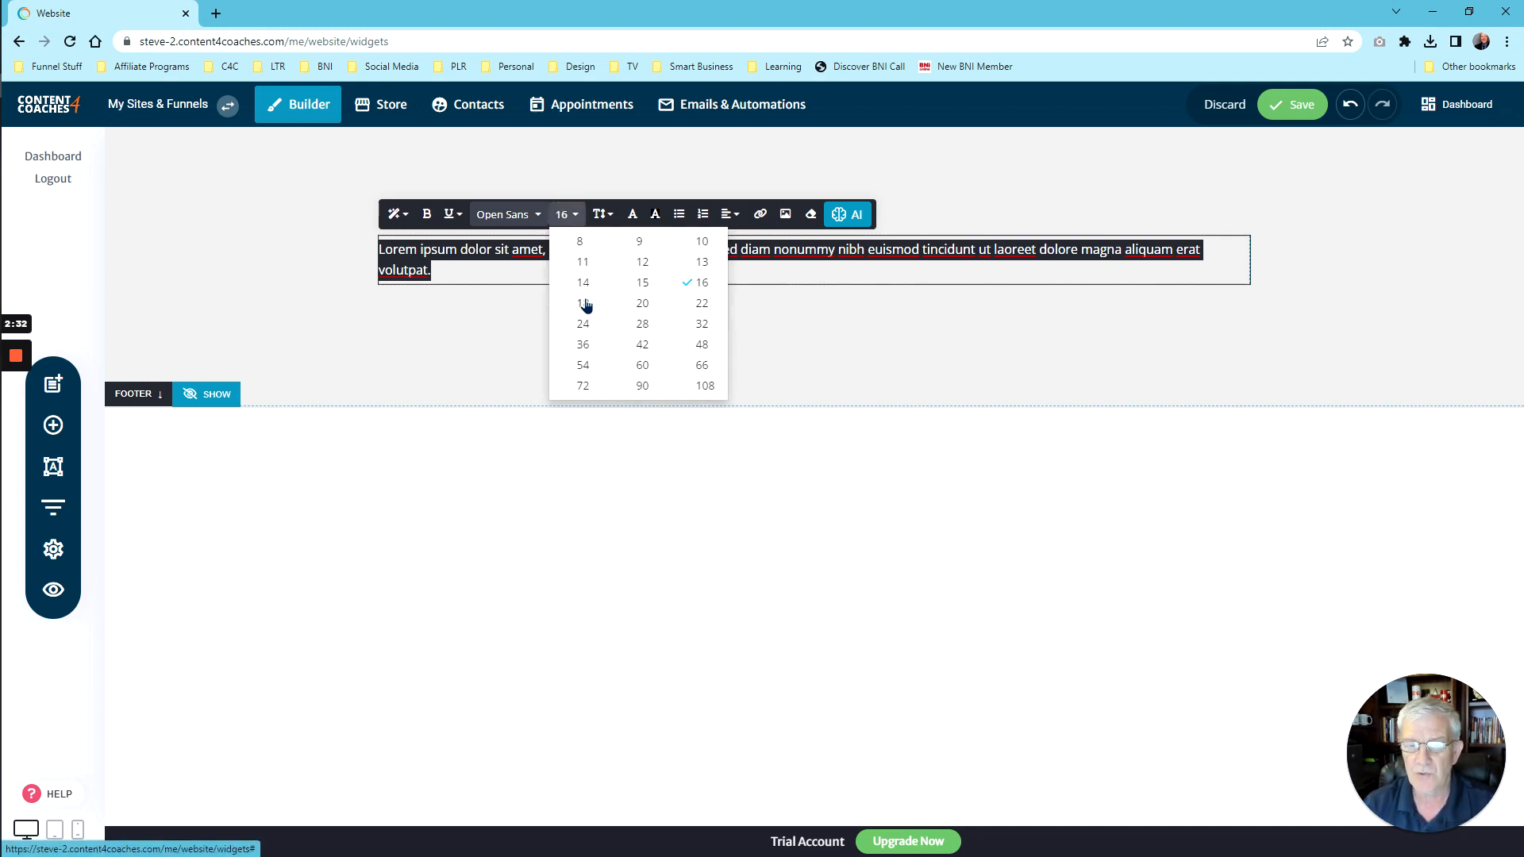
left_click(852, 357)
left_click(656, 253)
left_click(660, 257)
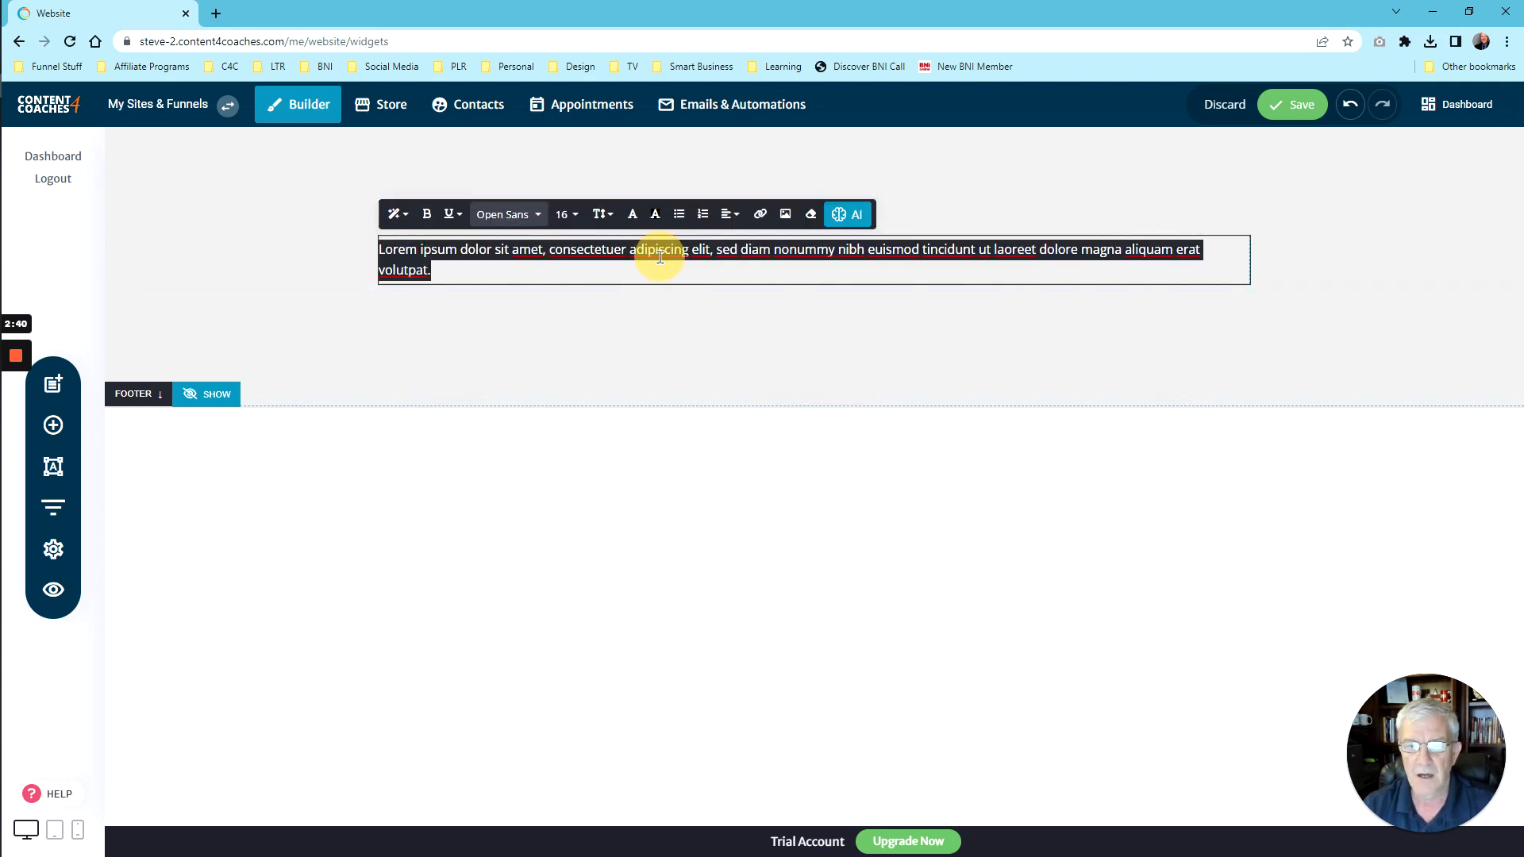
left_click(638, 219)
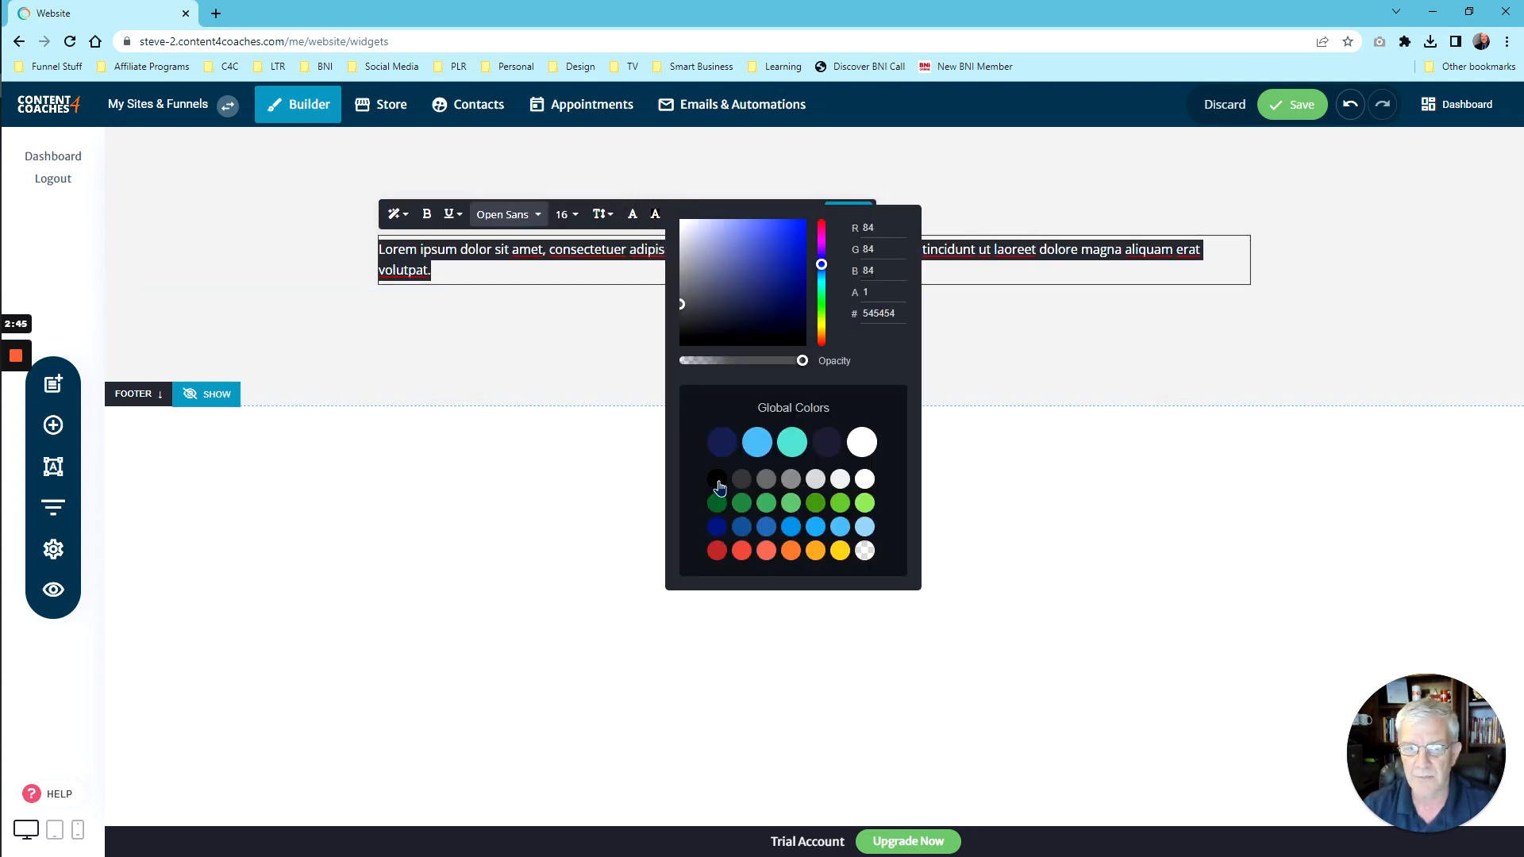
left_click(724, 441)
left_click(550, 272)
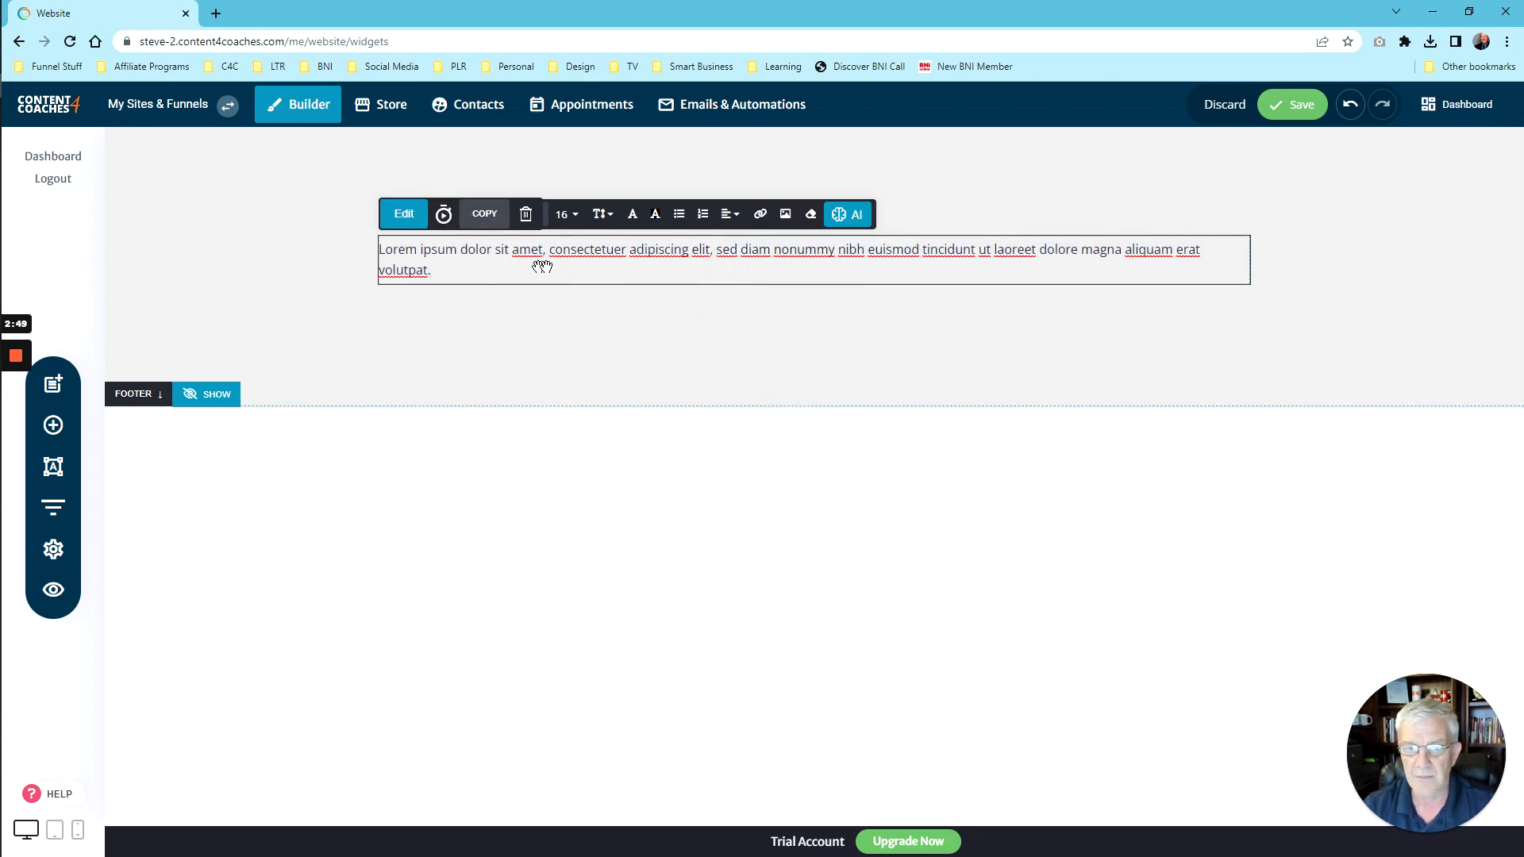
Highlight the whole placeholder paragraph with a yellow background color.
triple_click(615, 251)
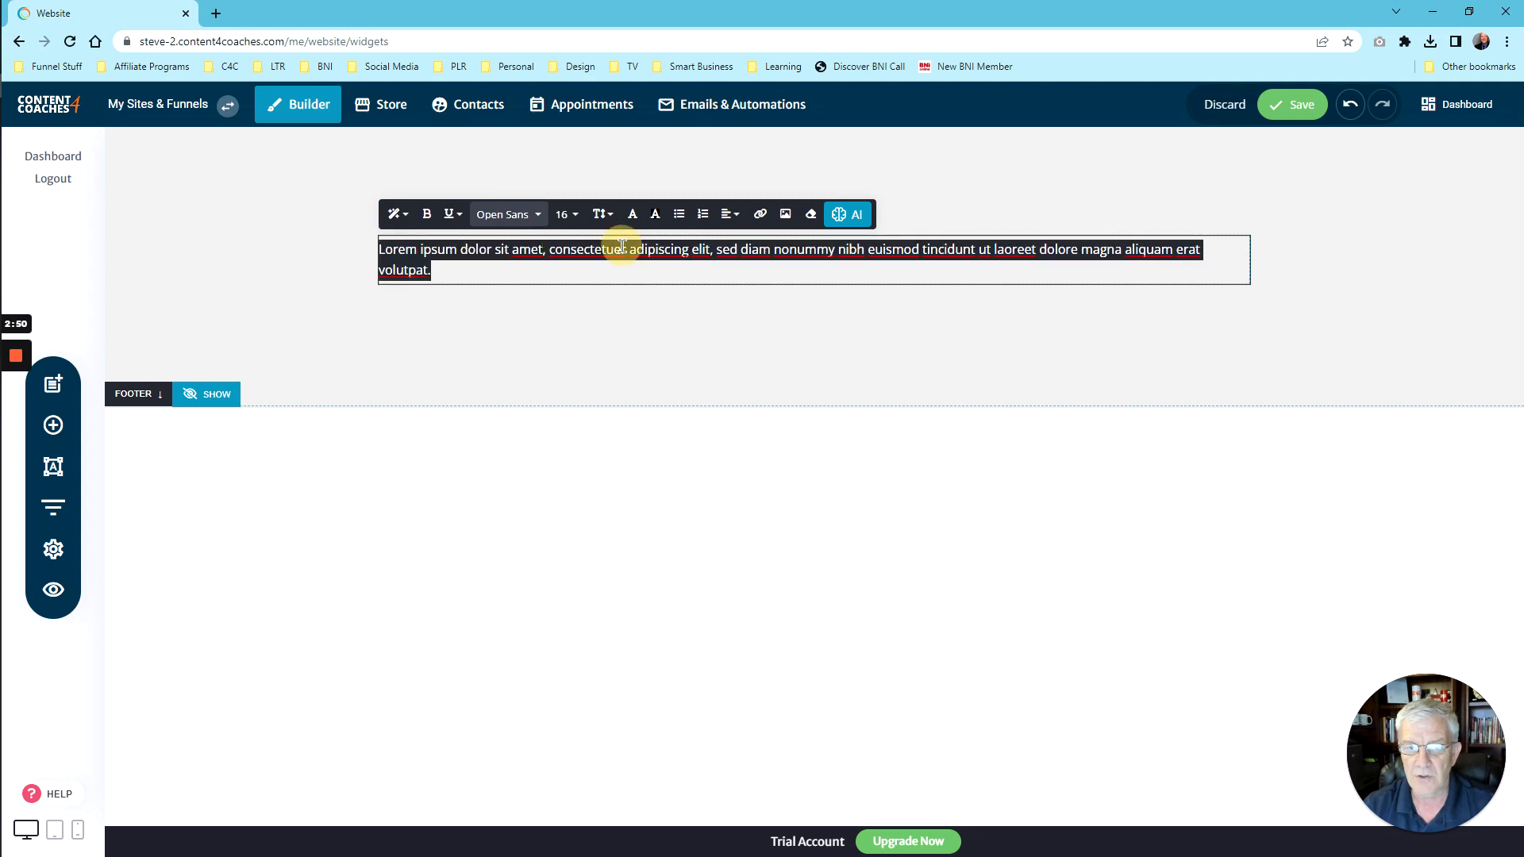
left_click(656, 215)
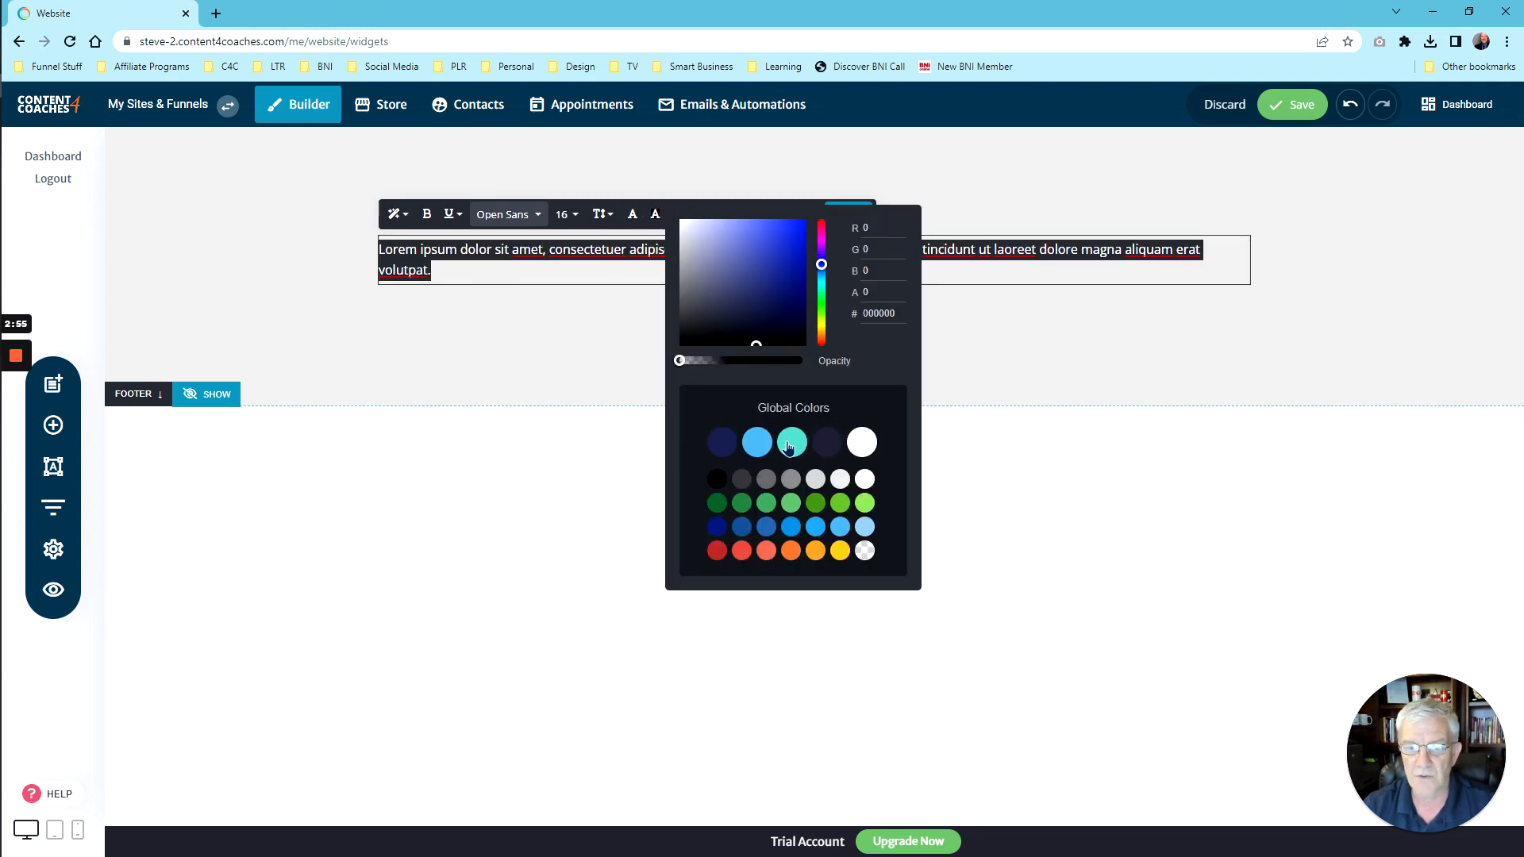
left_click(839, 551)
left_click(558, 321)
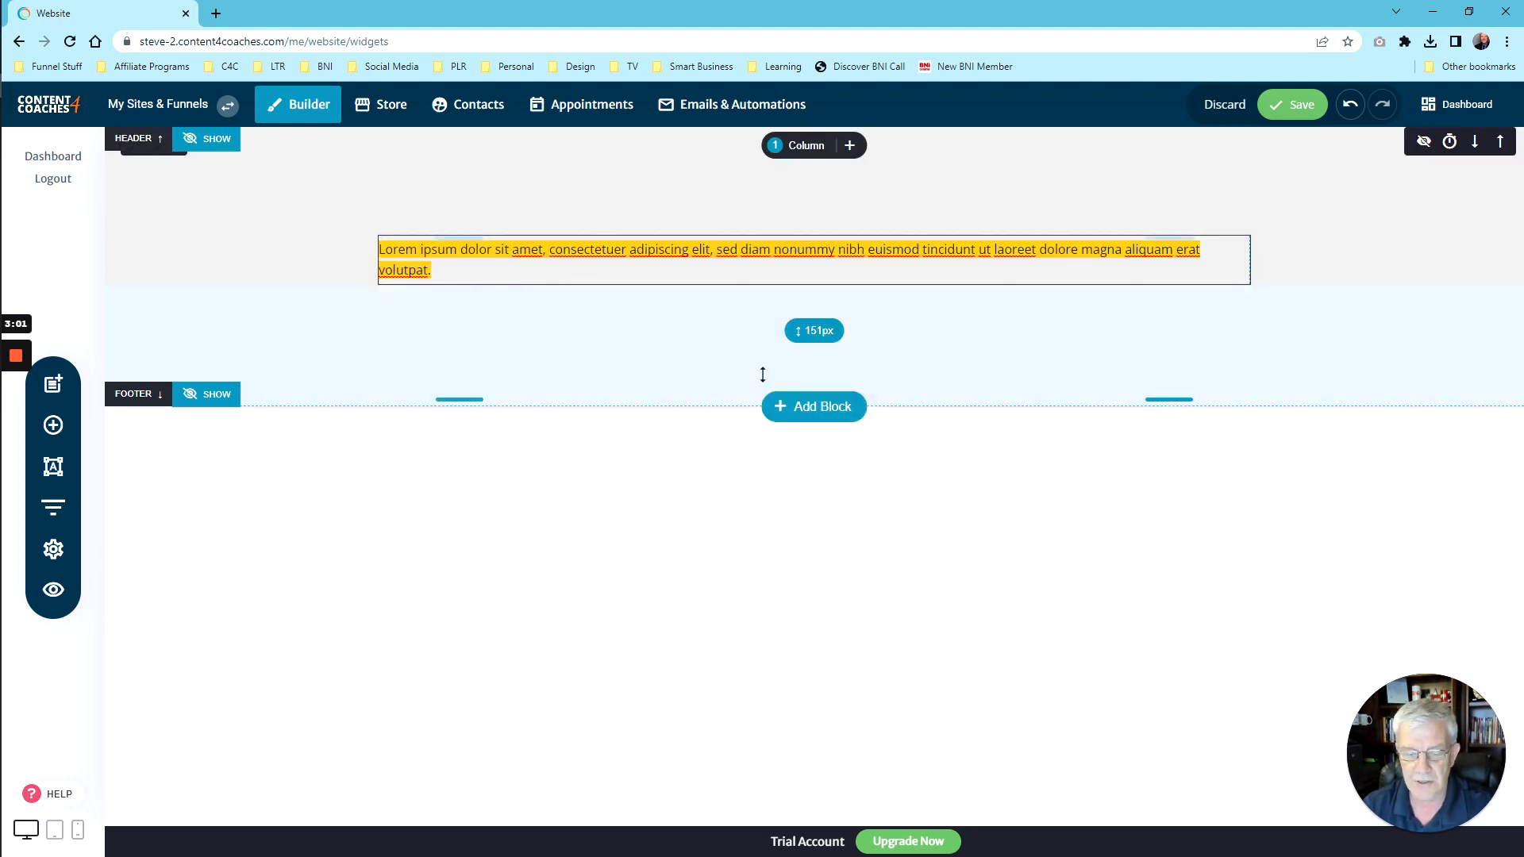
Undo the recent changes until the Text widget is removed and the column is empty.
key("ctrl+z")
key("ctrl+z")
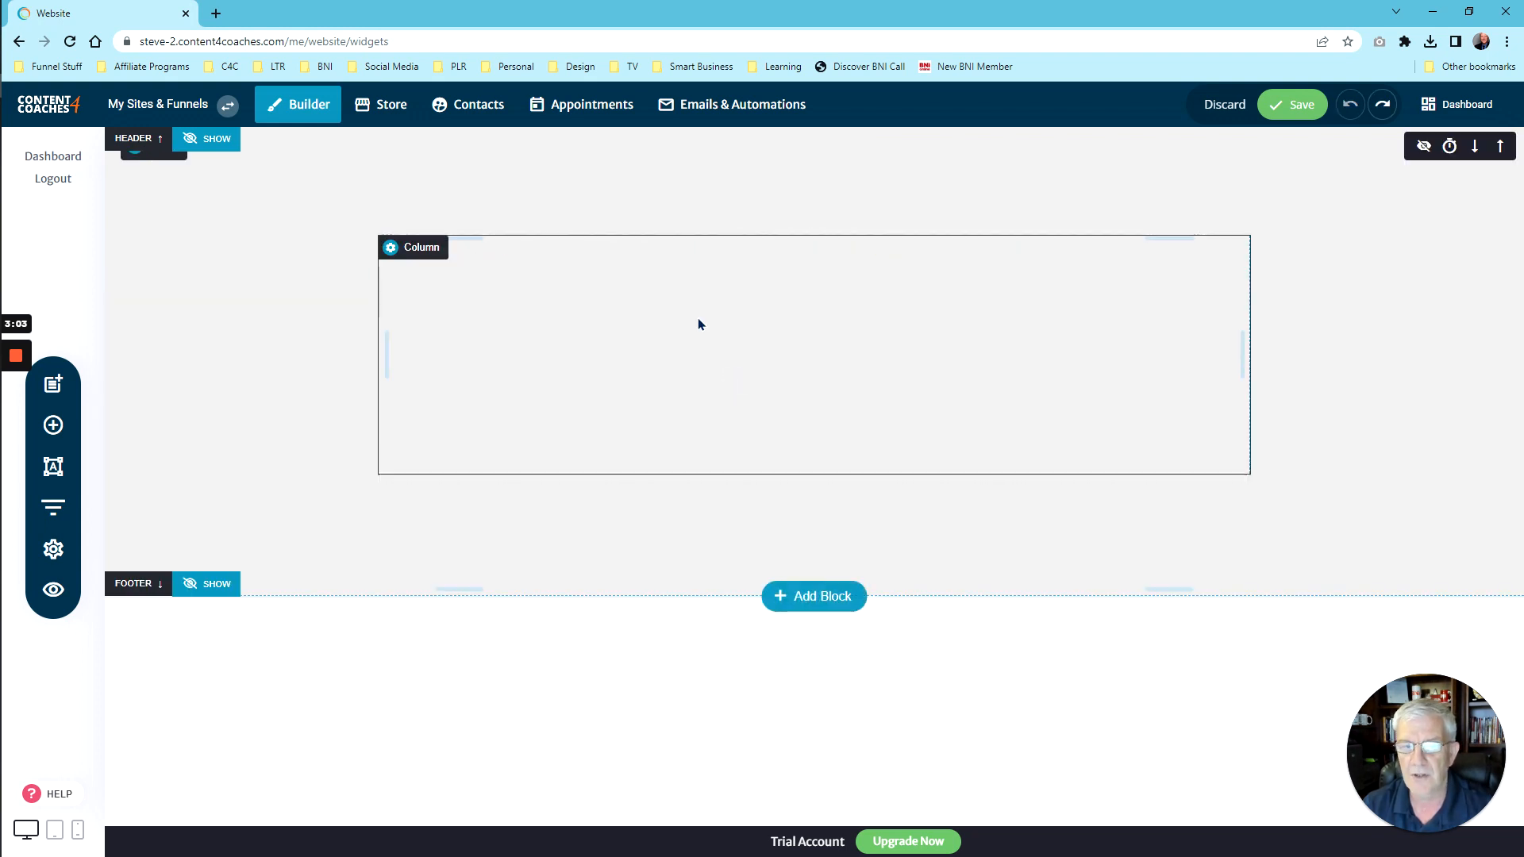
left_click(450, 331)
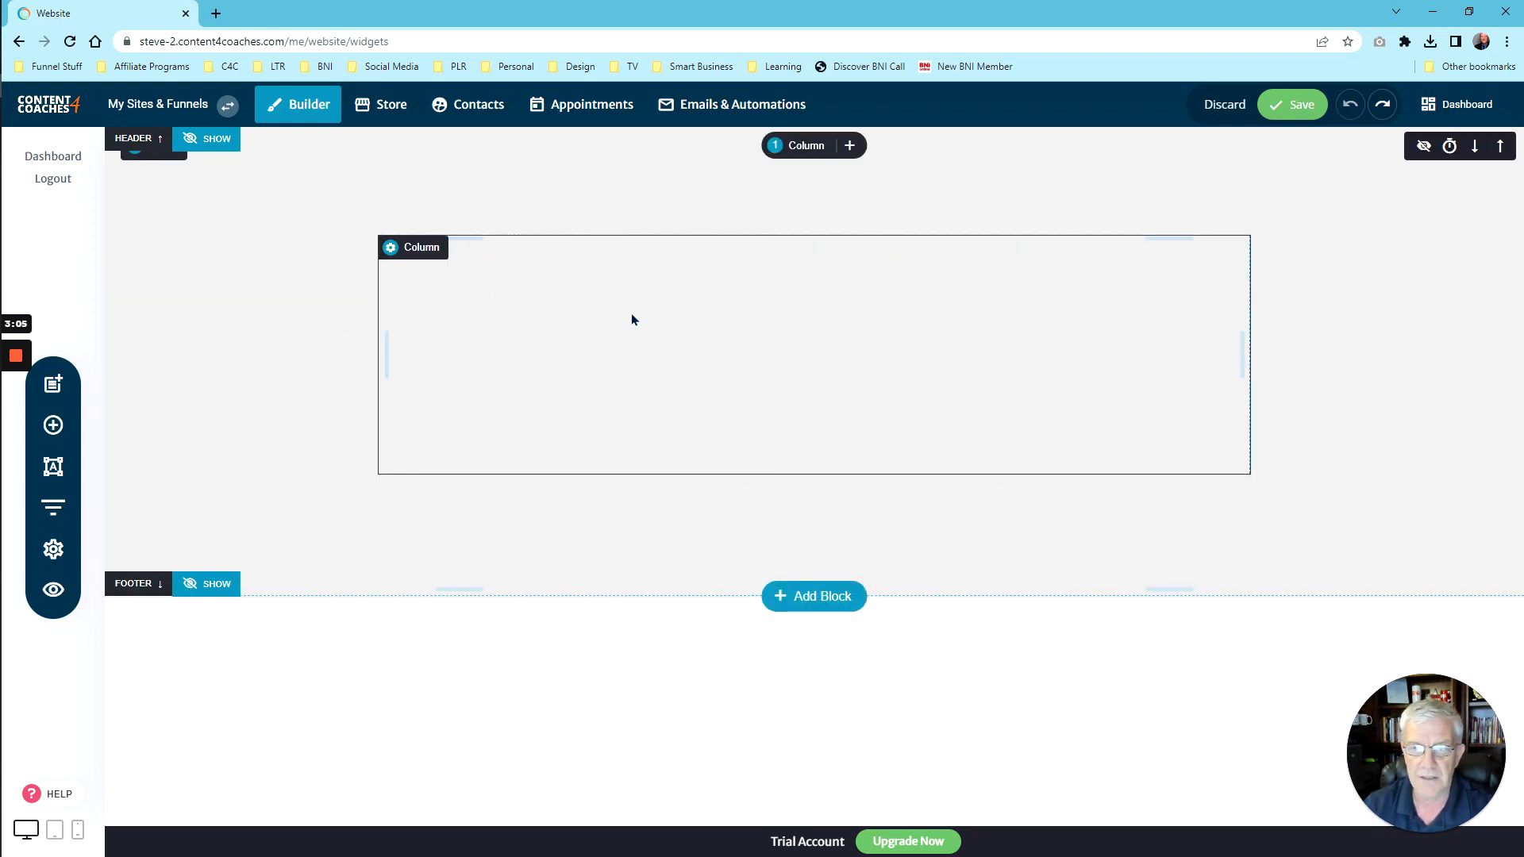
Redo the removed Text widget, and format its whole placeholder paragraph as a bulleted list.
left_click(1381, 103)
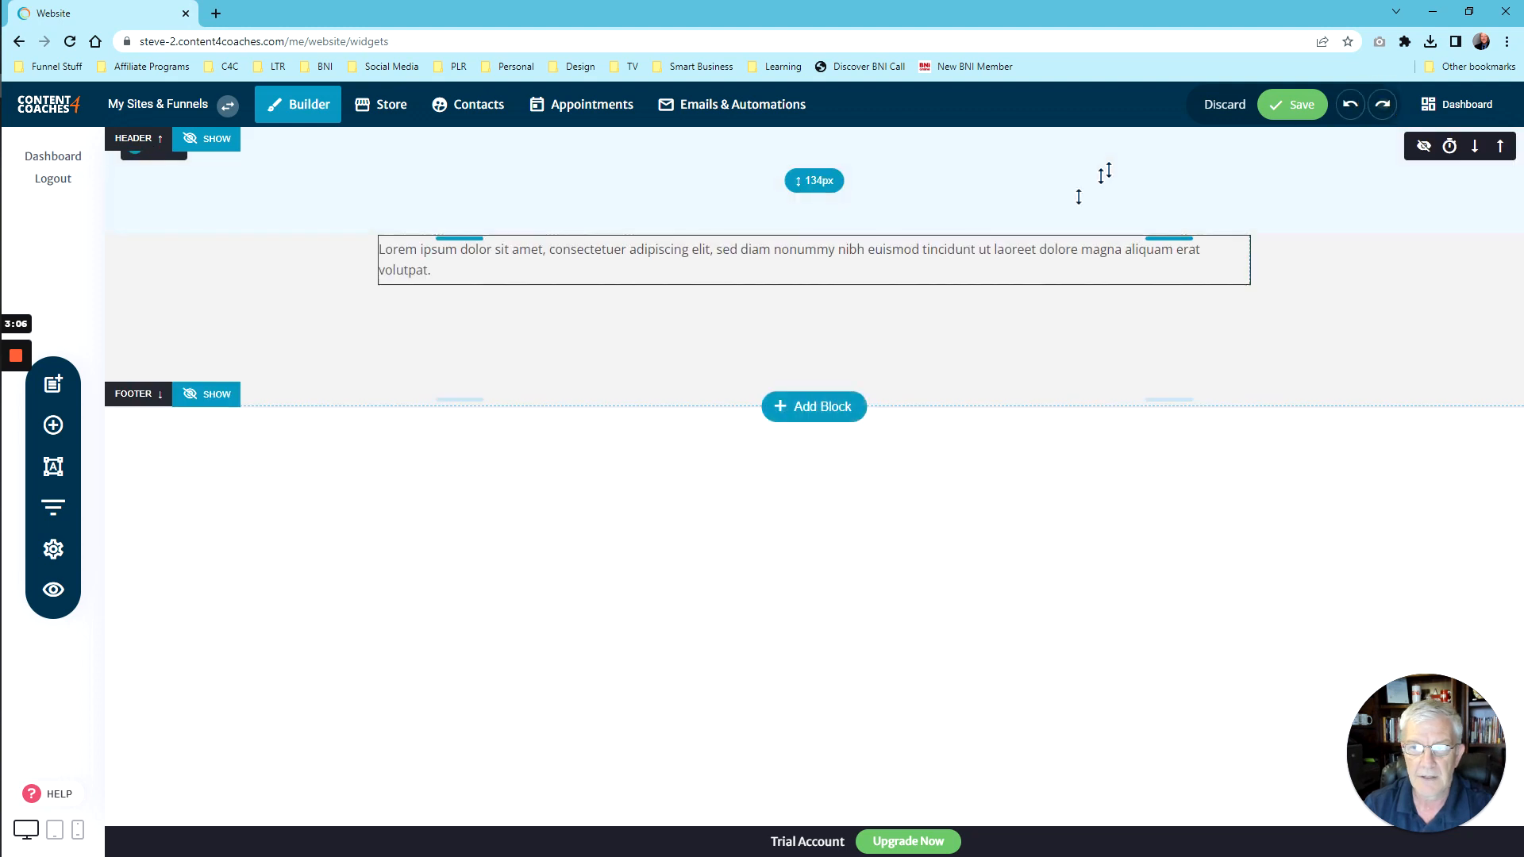
left_click(627, 255)
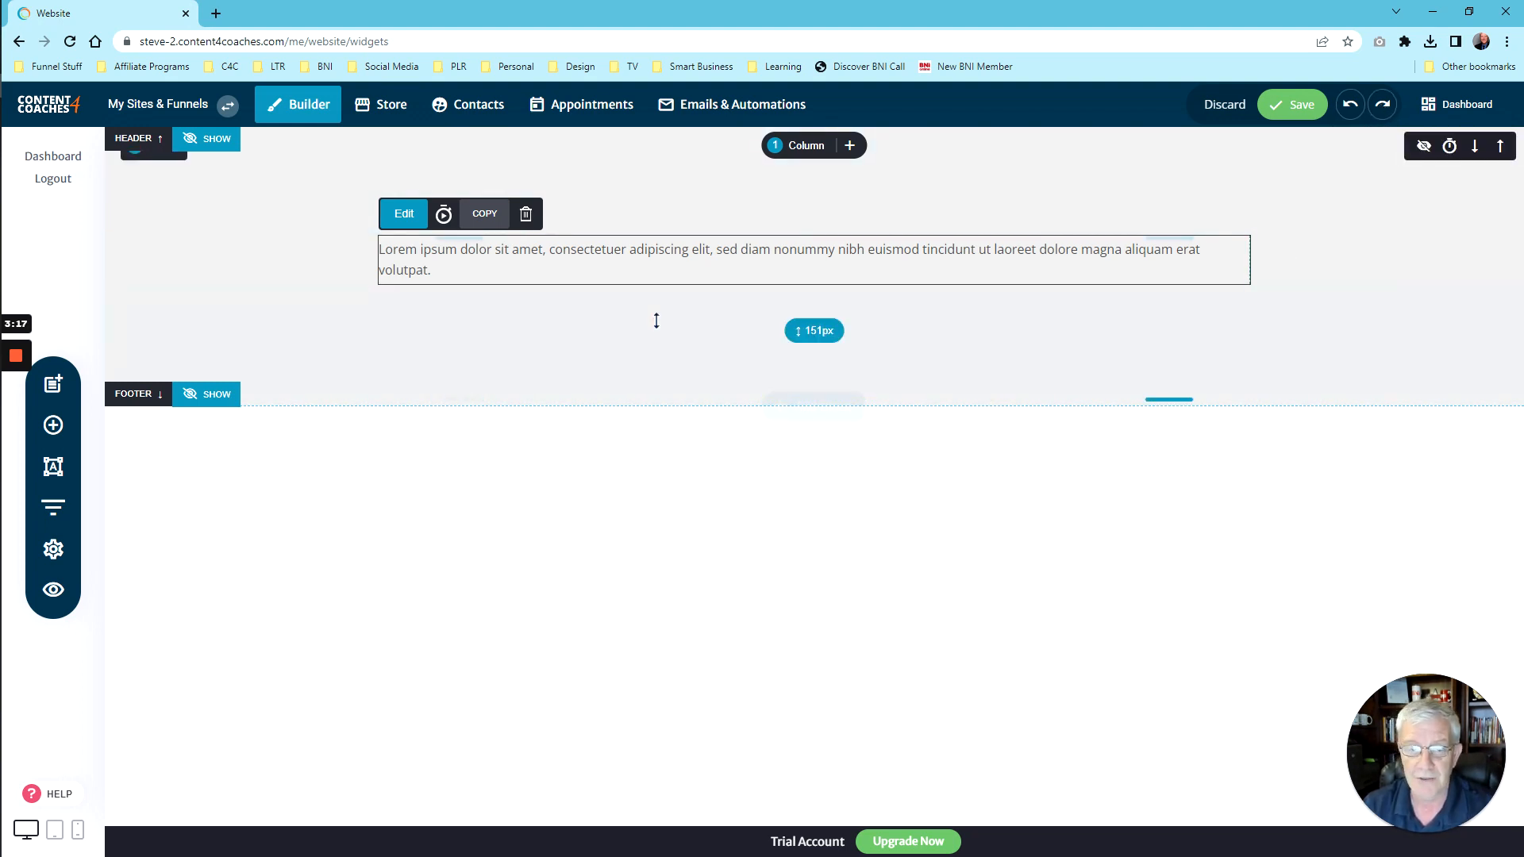
triple_click(674, 251)
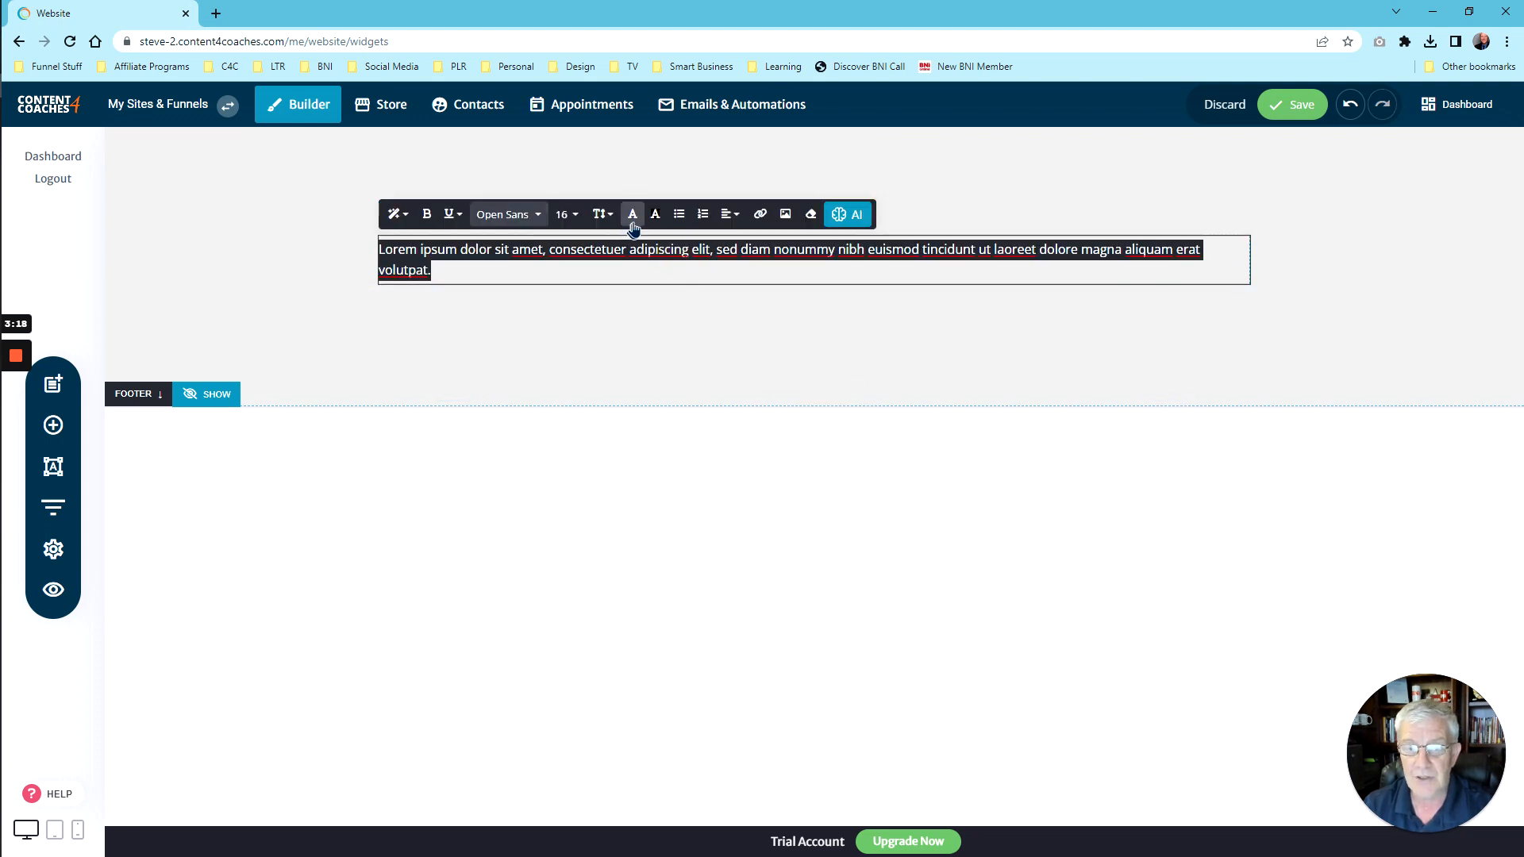
left_click(680, 223)
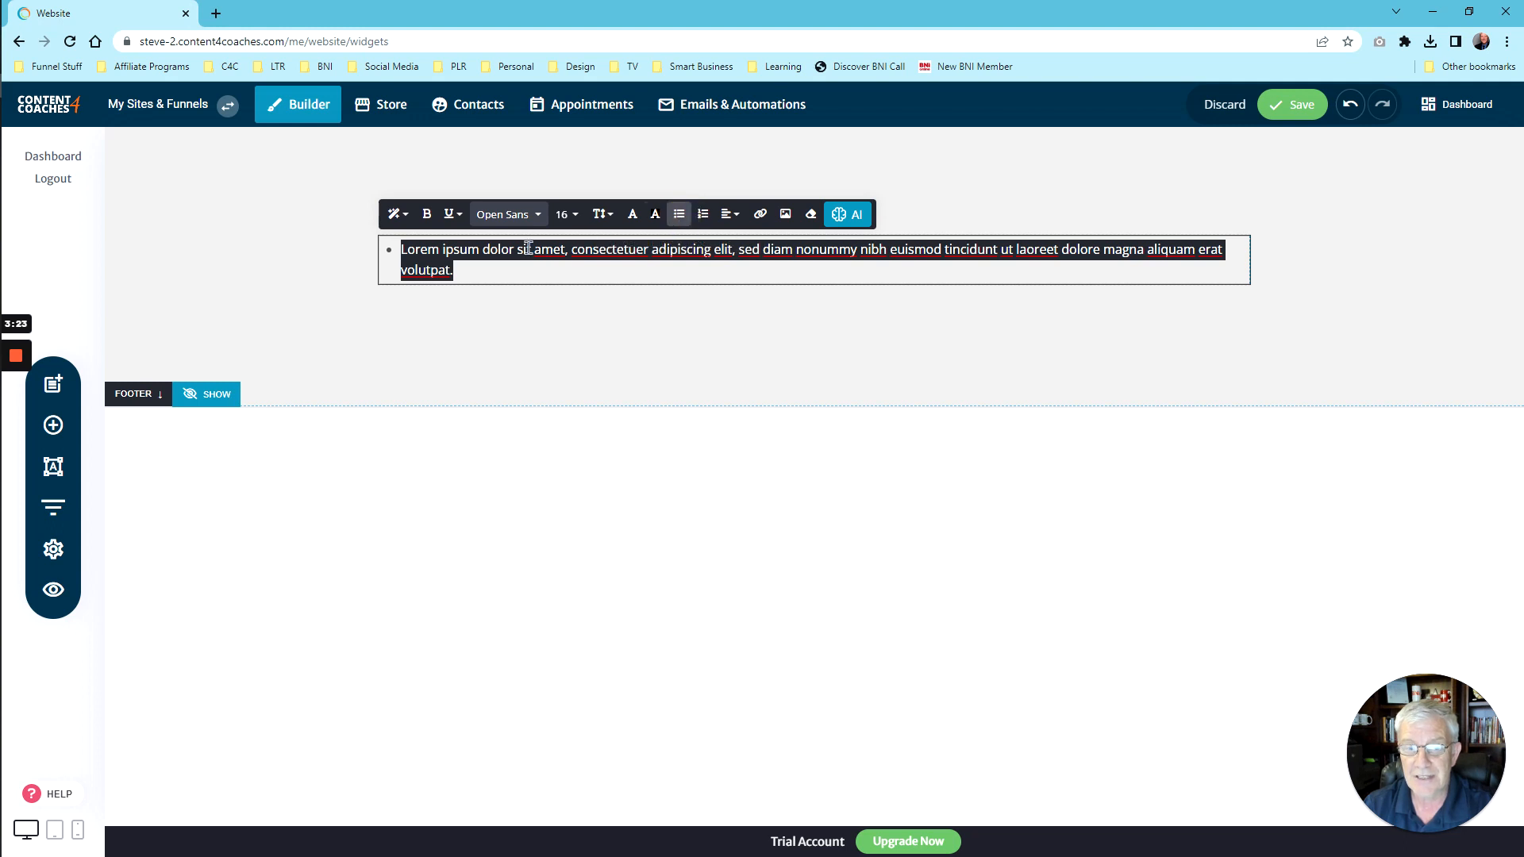
Switch the placeholder paragraph to a numbered list, and remove the numbering after reviewing the alignment and indent options.
left_click(705, 216)
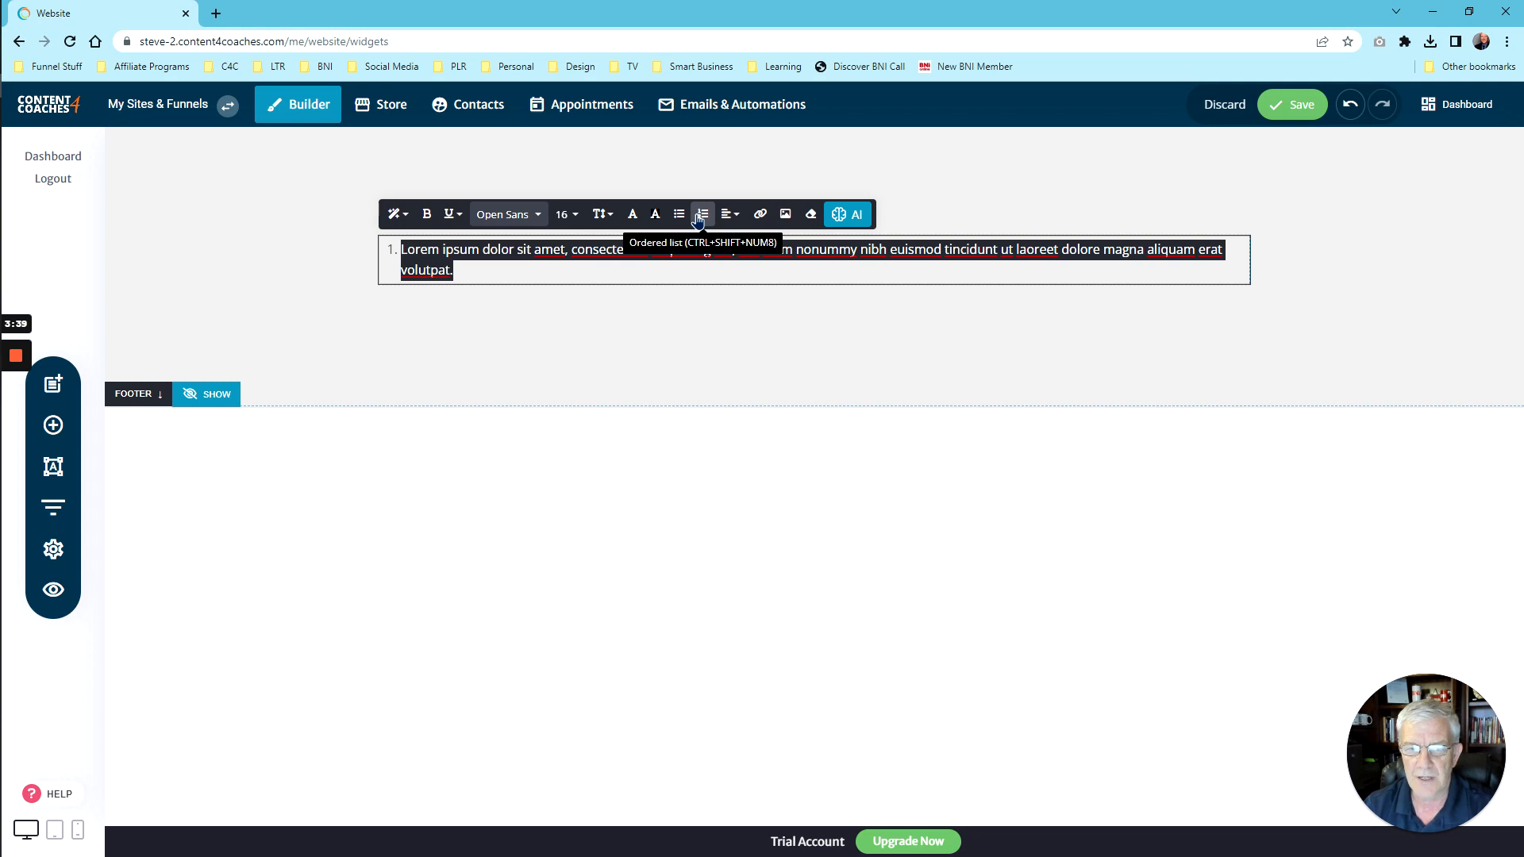
left_click(725, 217)
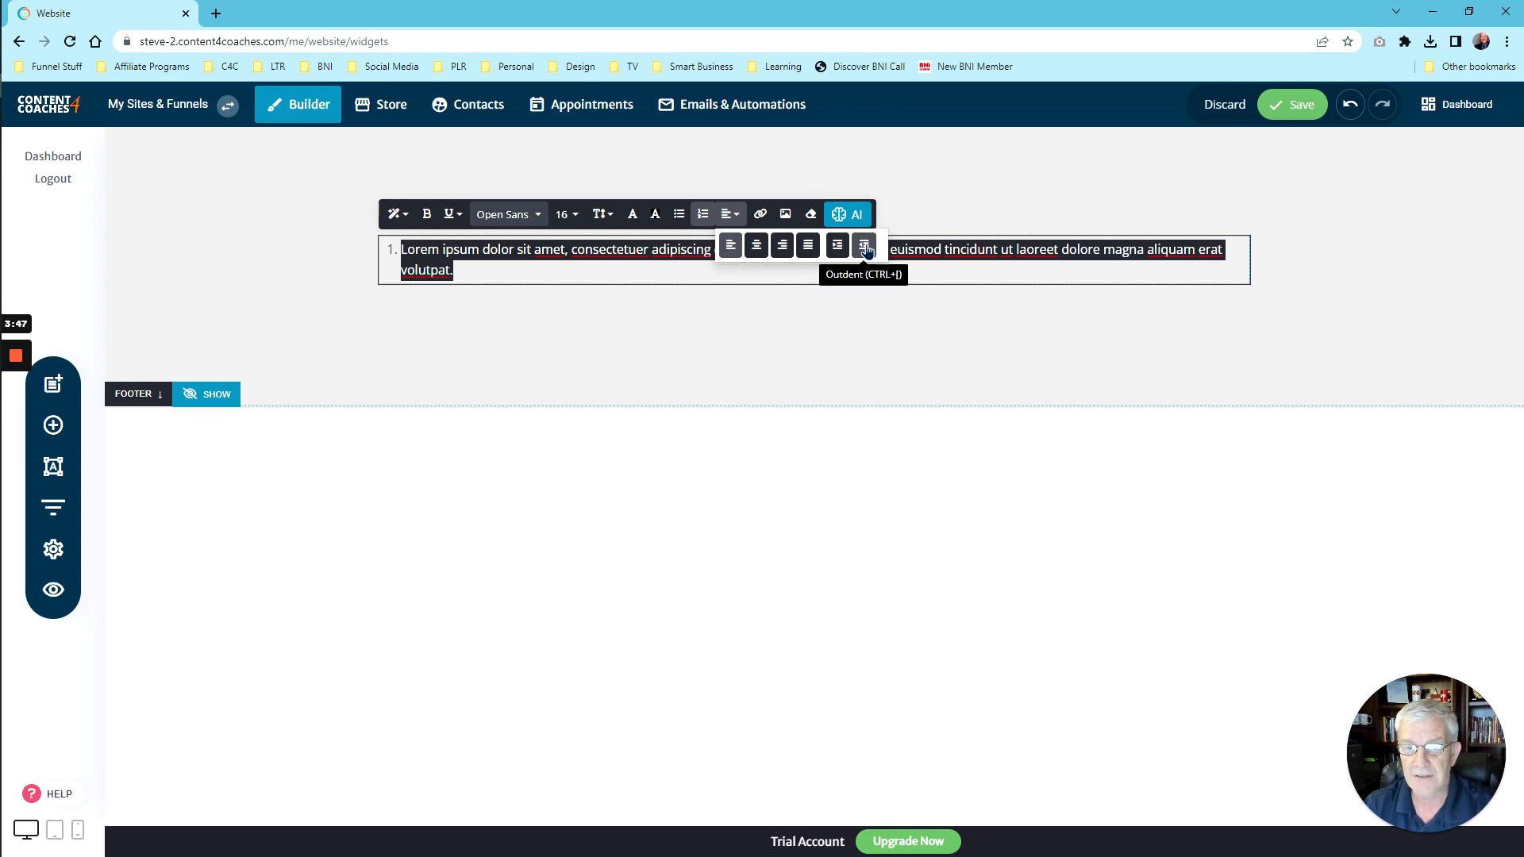
left_click(731, 216)
left_click(700, 214)
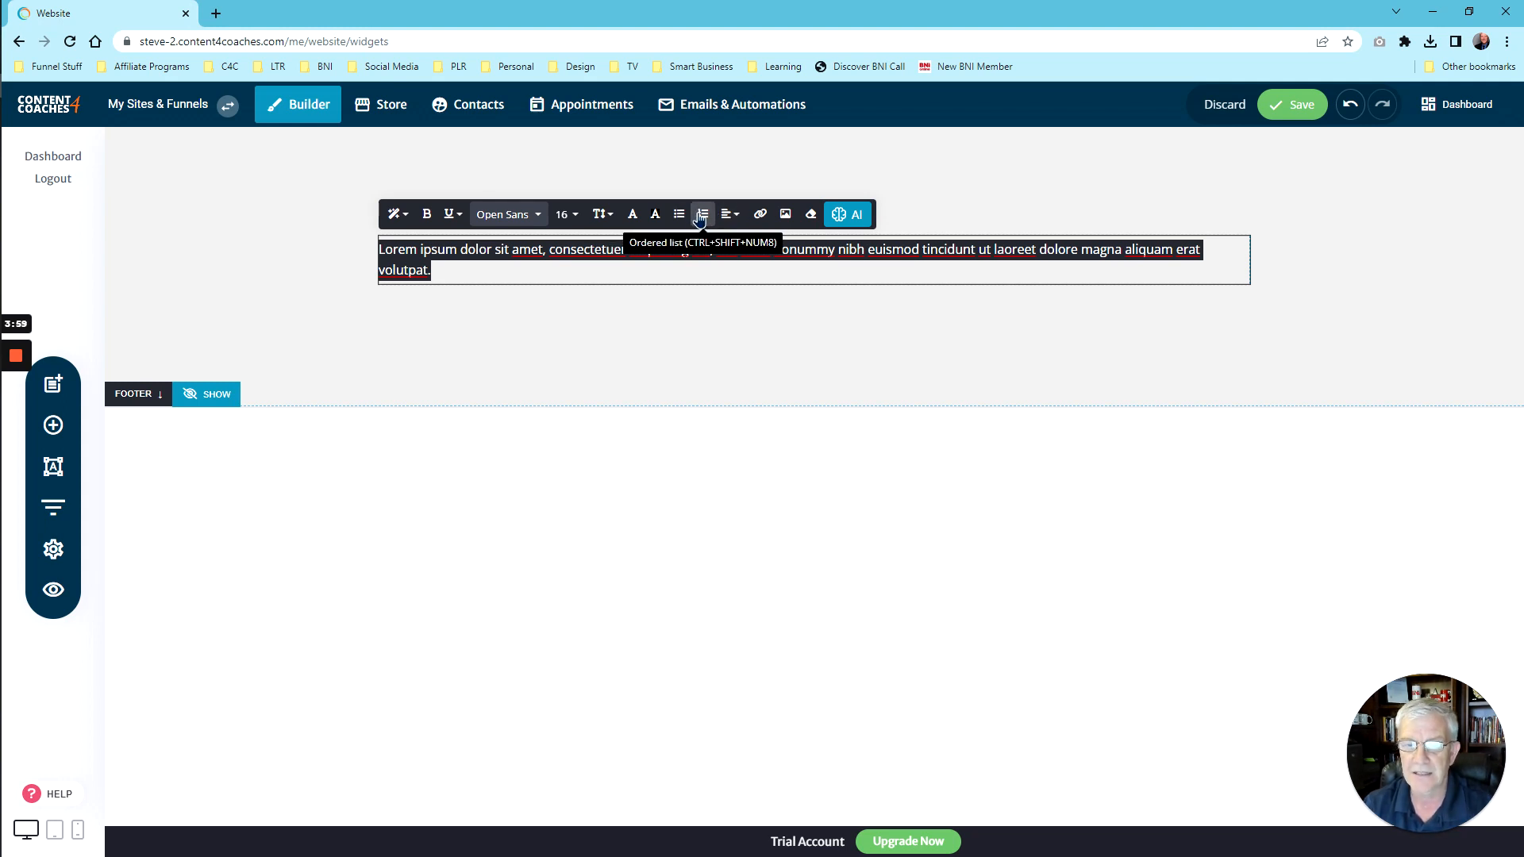
Review the link options for the placeholder paragraph and the file manager for inserting a picture, without applying either.
left_click(760, 216)
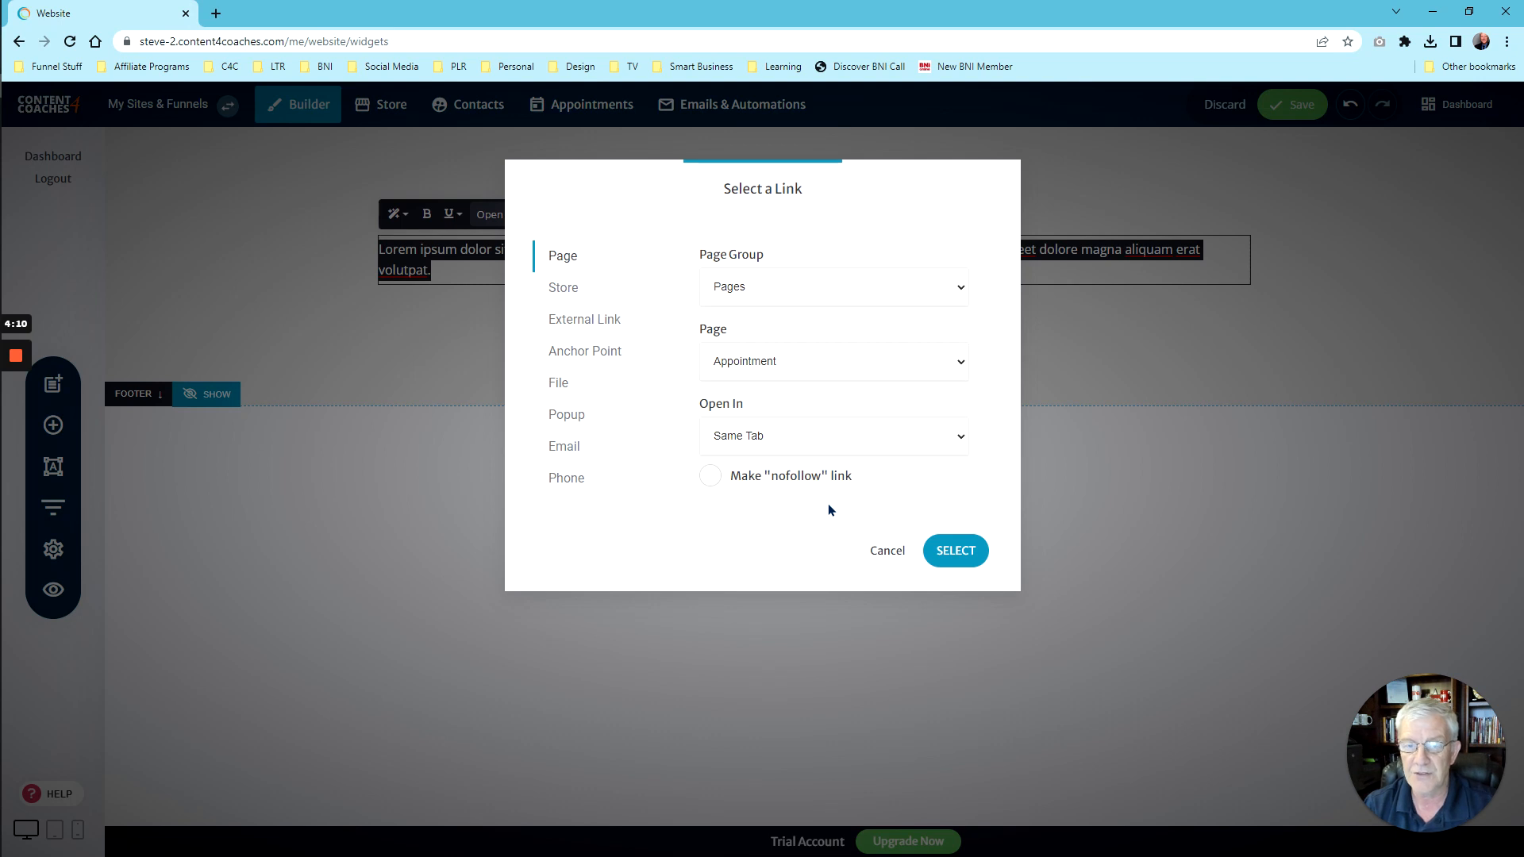
left_click(887, 551)
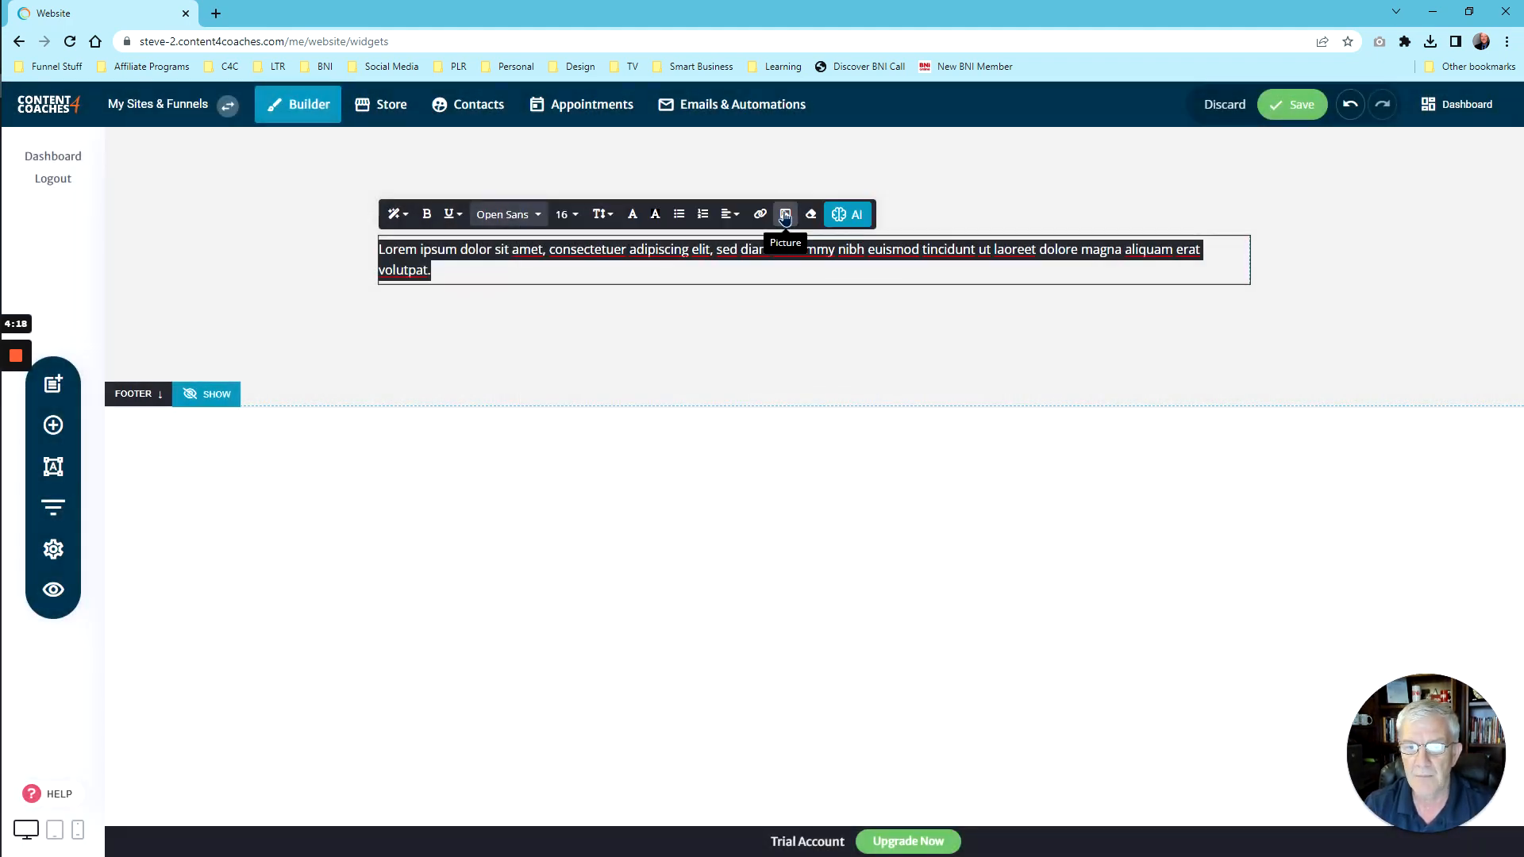
left_click(703, 270)
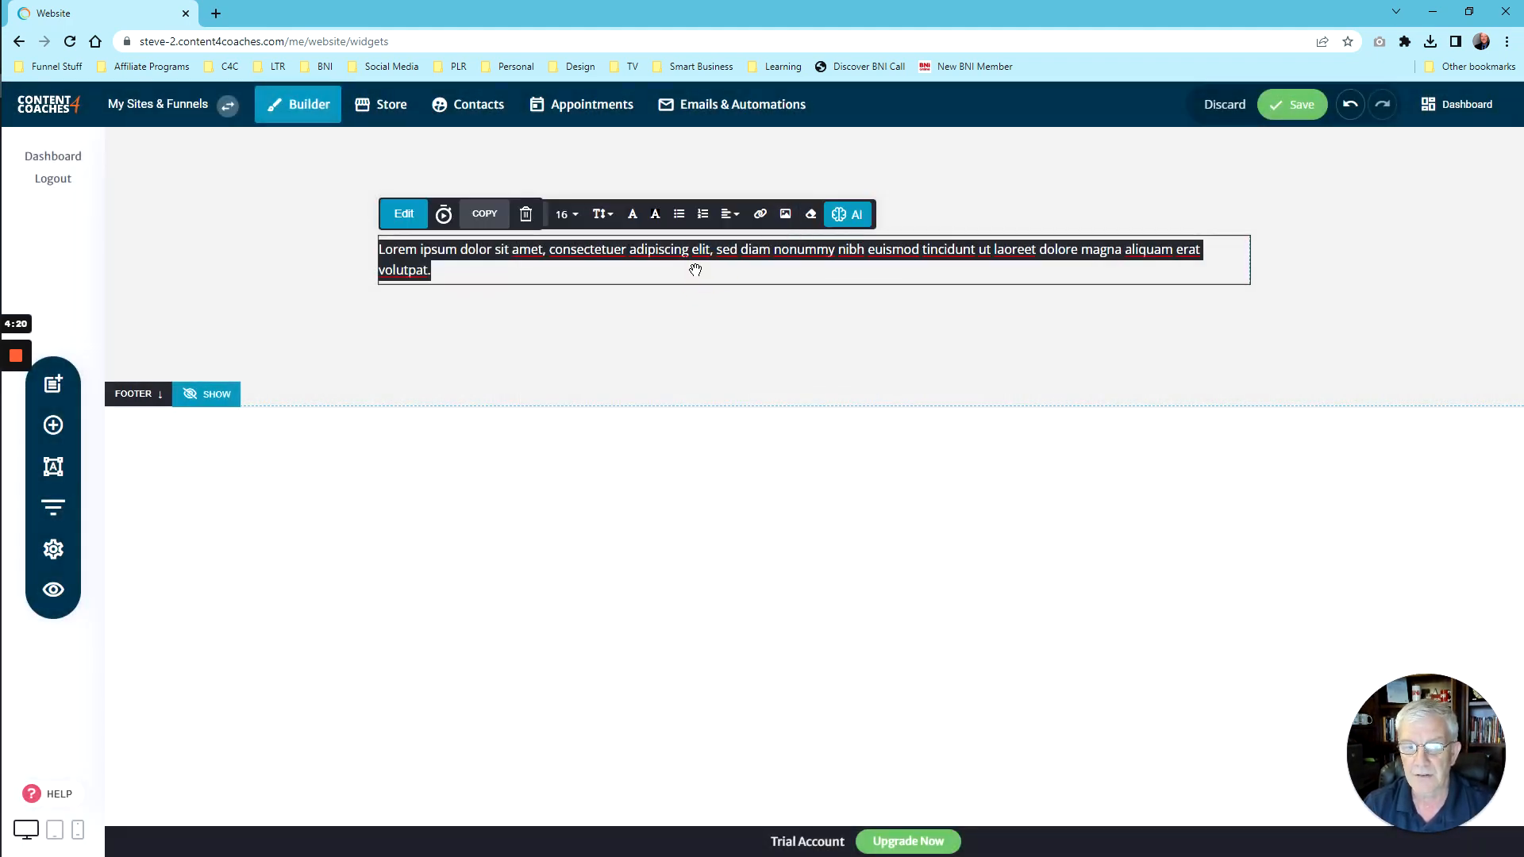
left_click(695, 270)
left_click(649, 271)
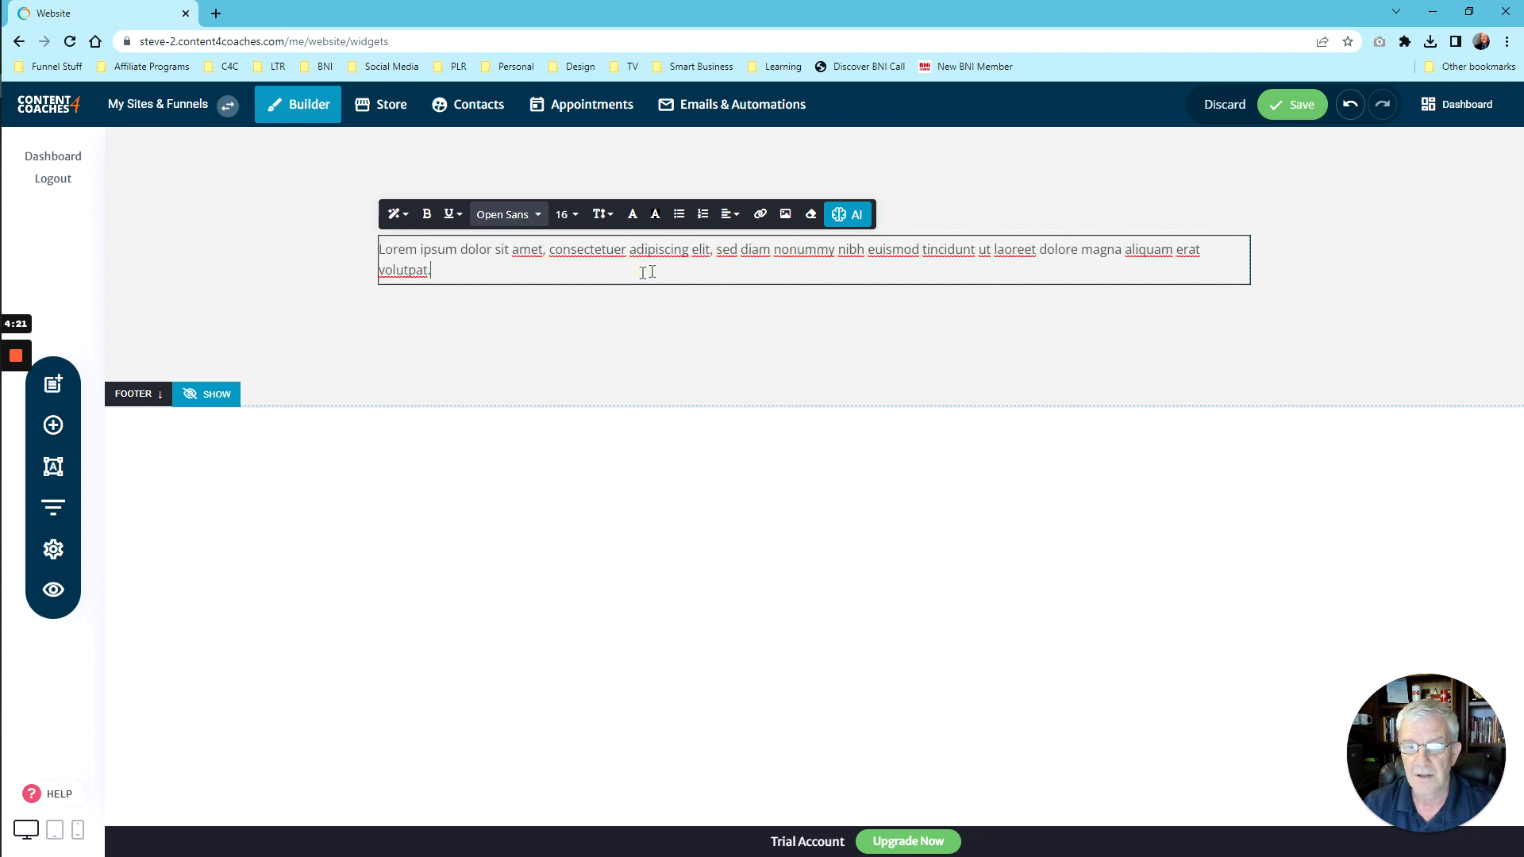
left_click(786, 215)
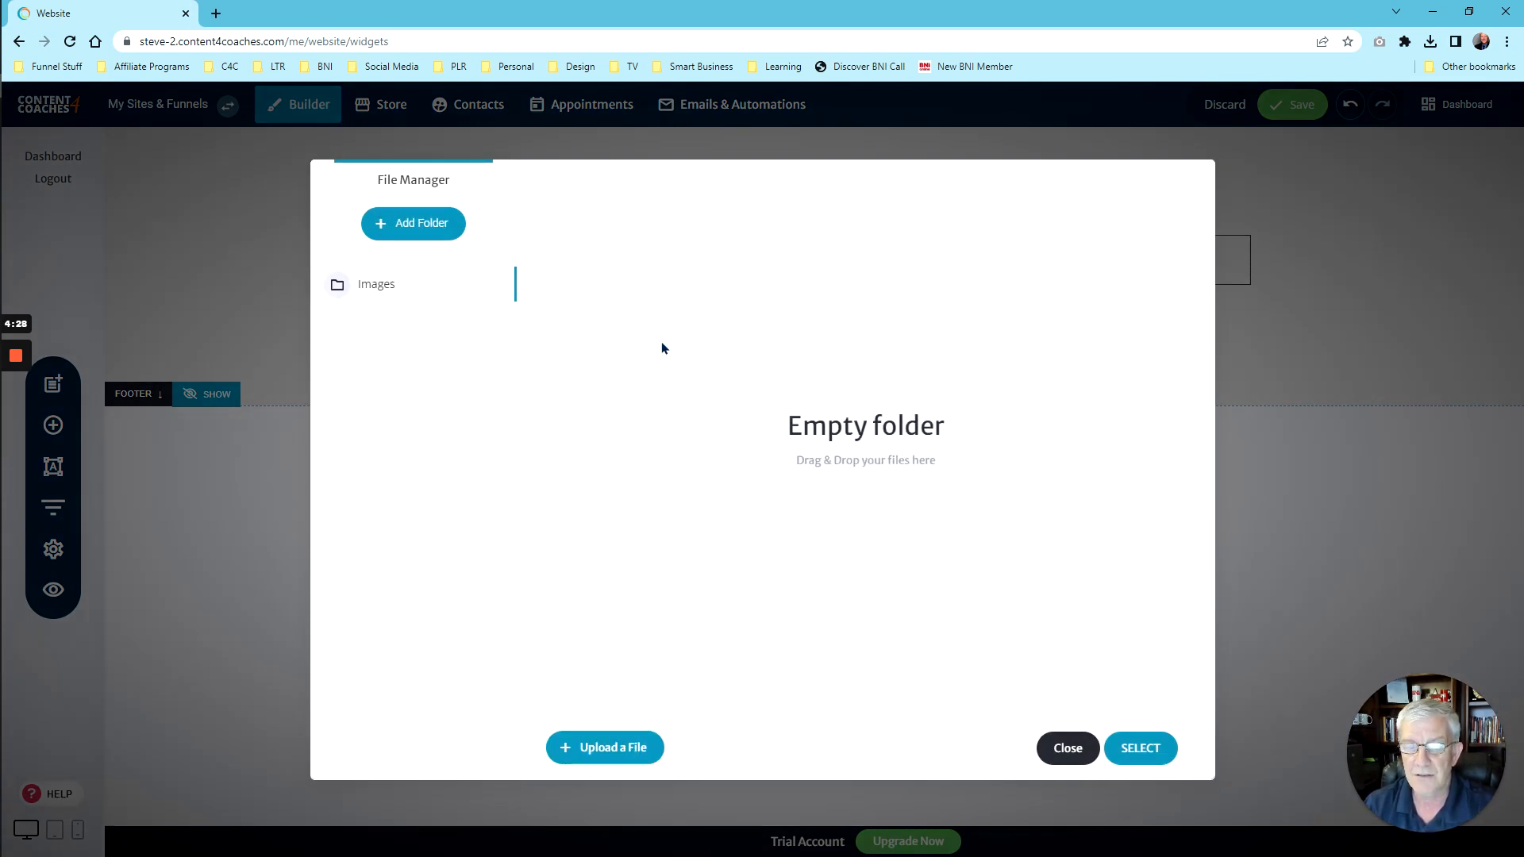
left_click(1068, 749)
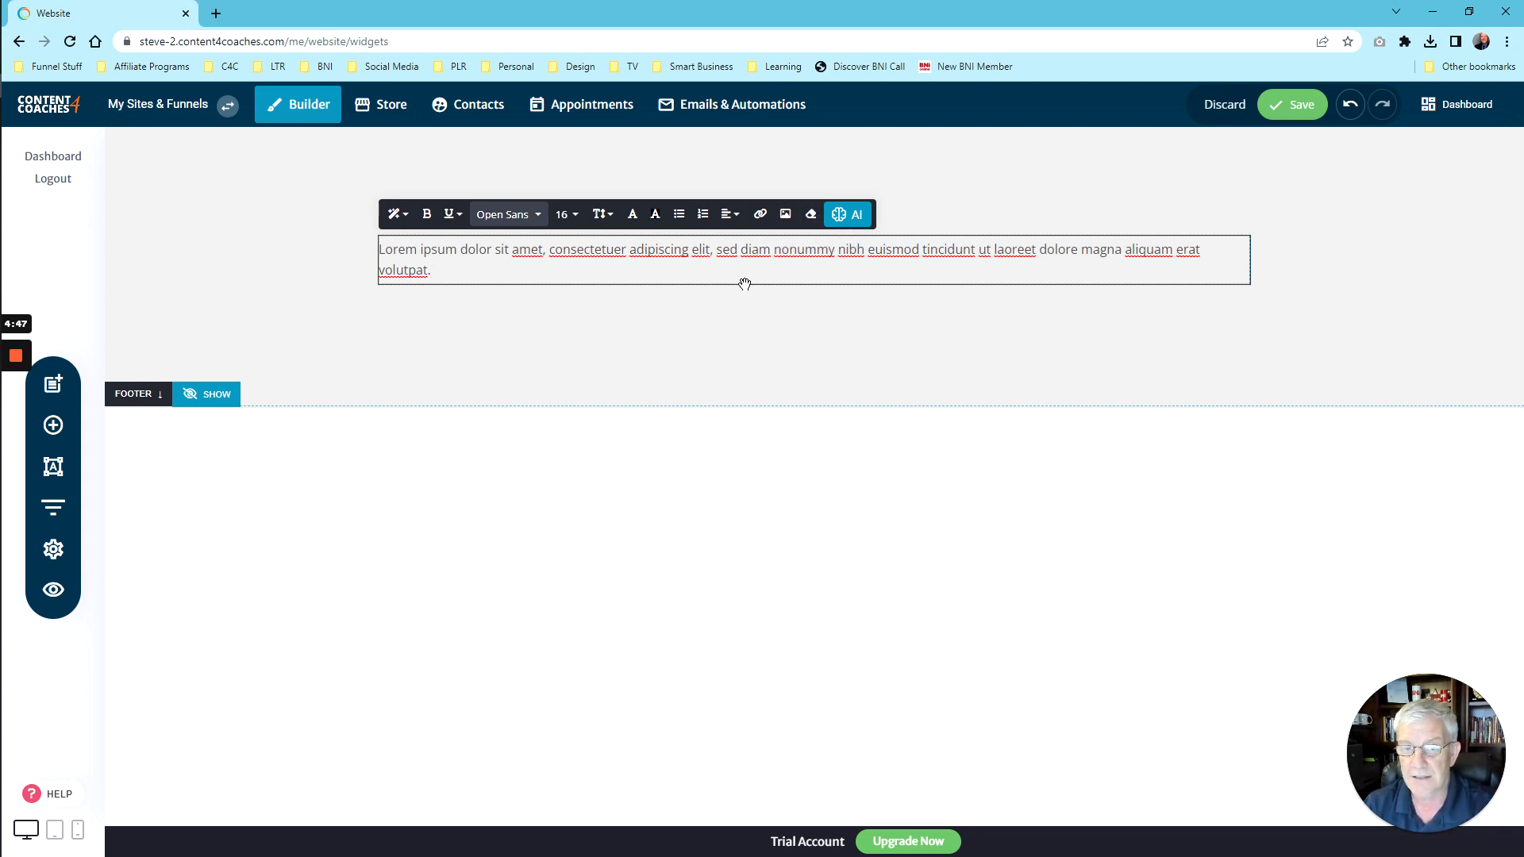
Replace the whole placeholder paragraph with "Learn how to use the text widget in the Content 4 Coaches platform.".
triple_click(695, 249)
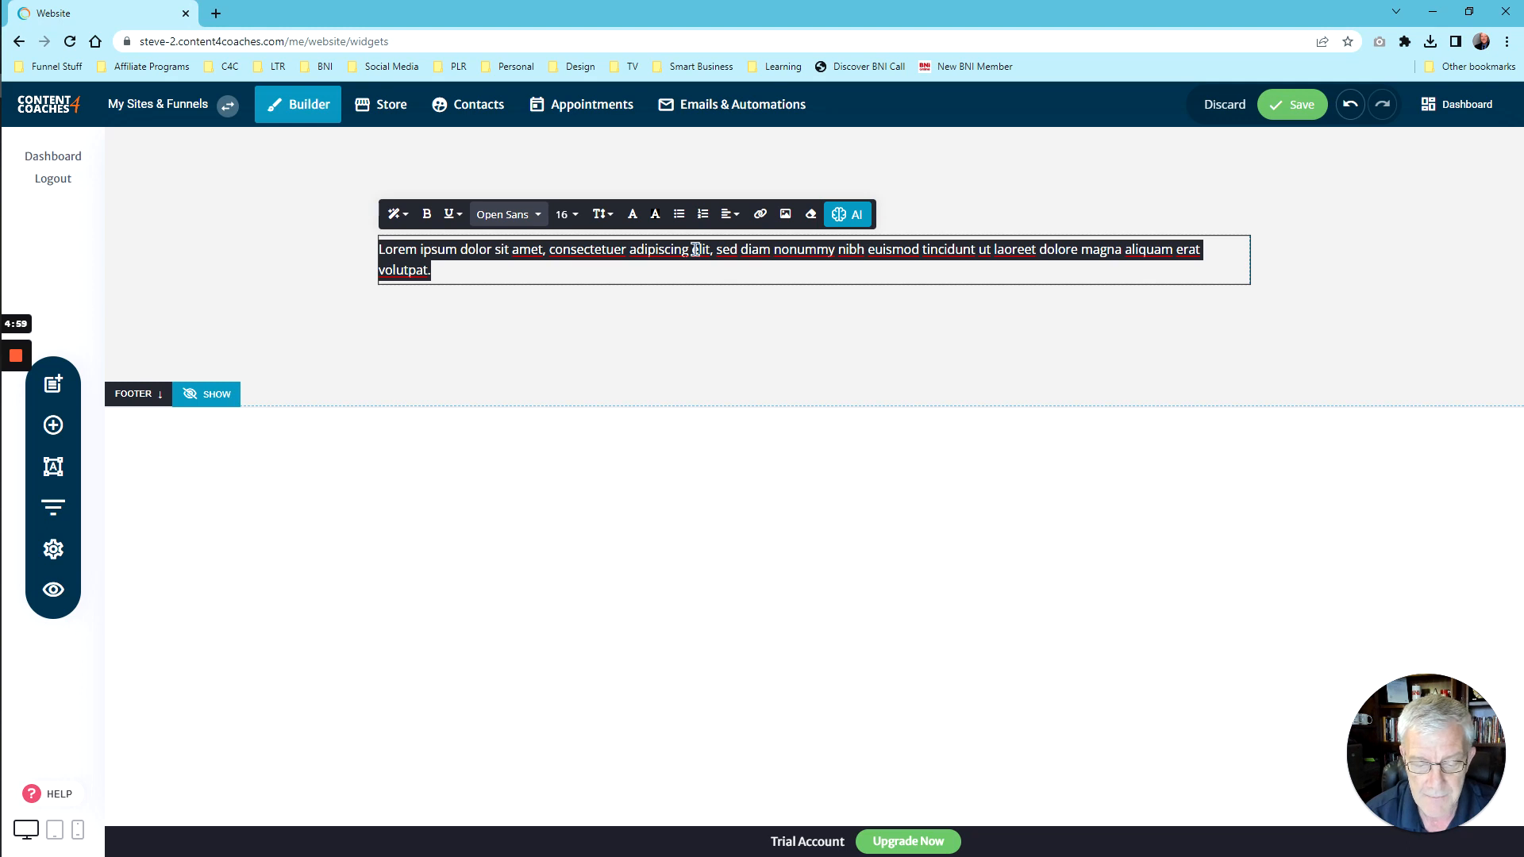
type("Learn hot")
key("BackSpace")
type("w ")
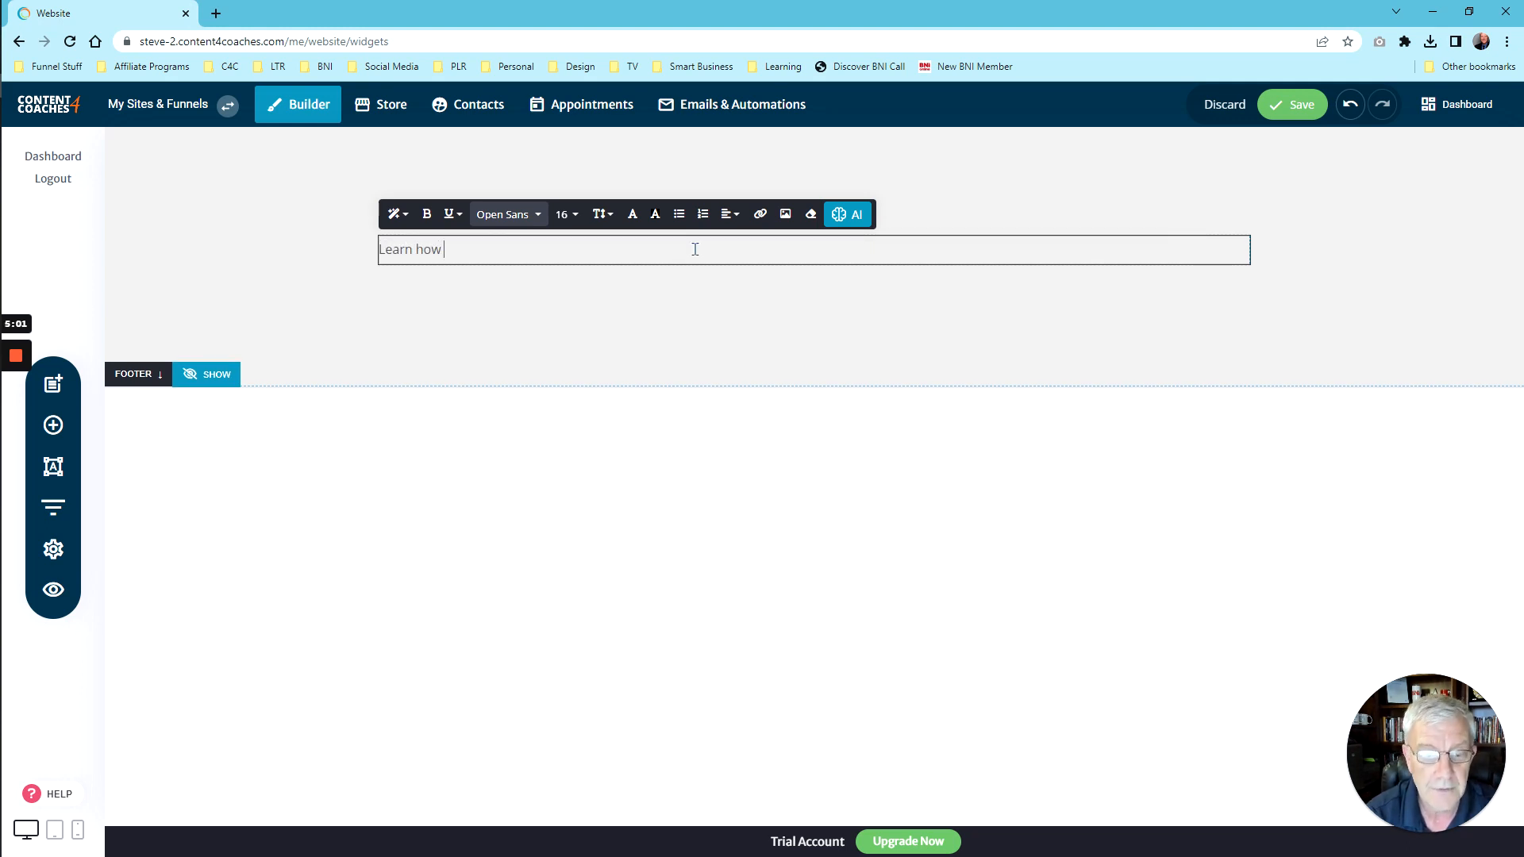
type("to use the ")
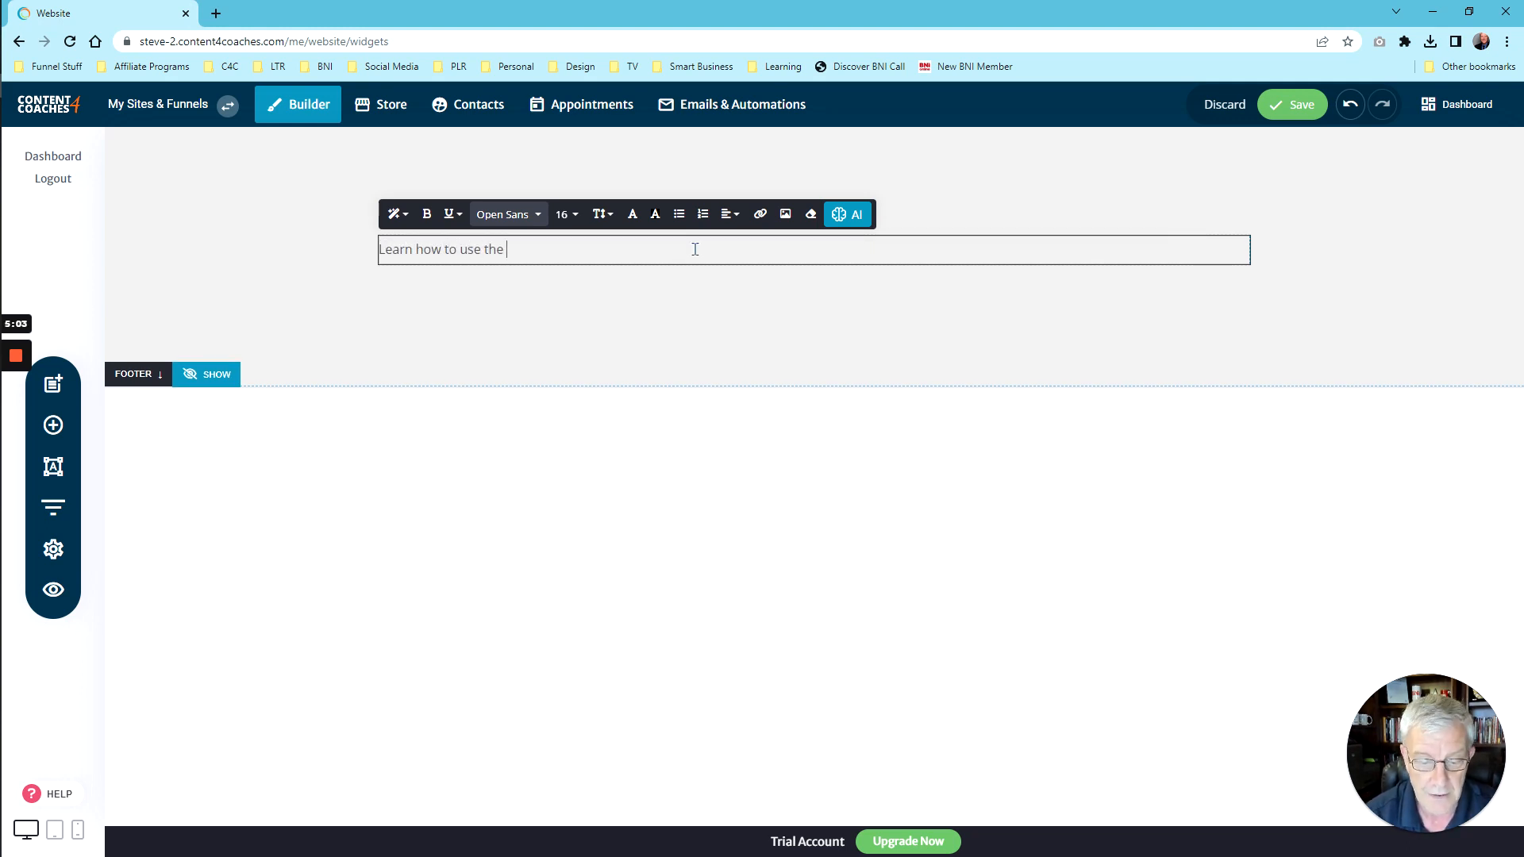
type("text wid")
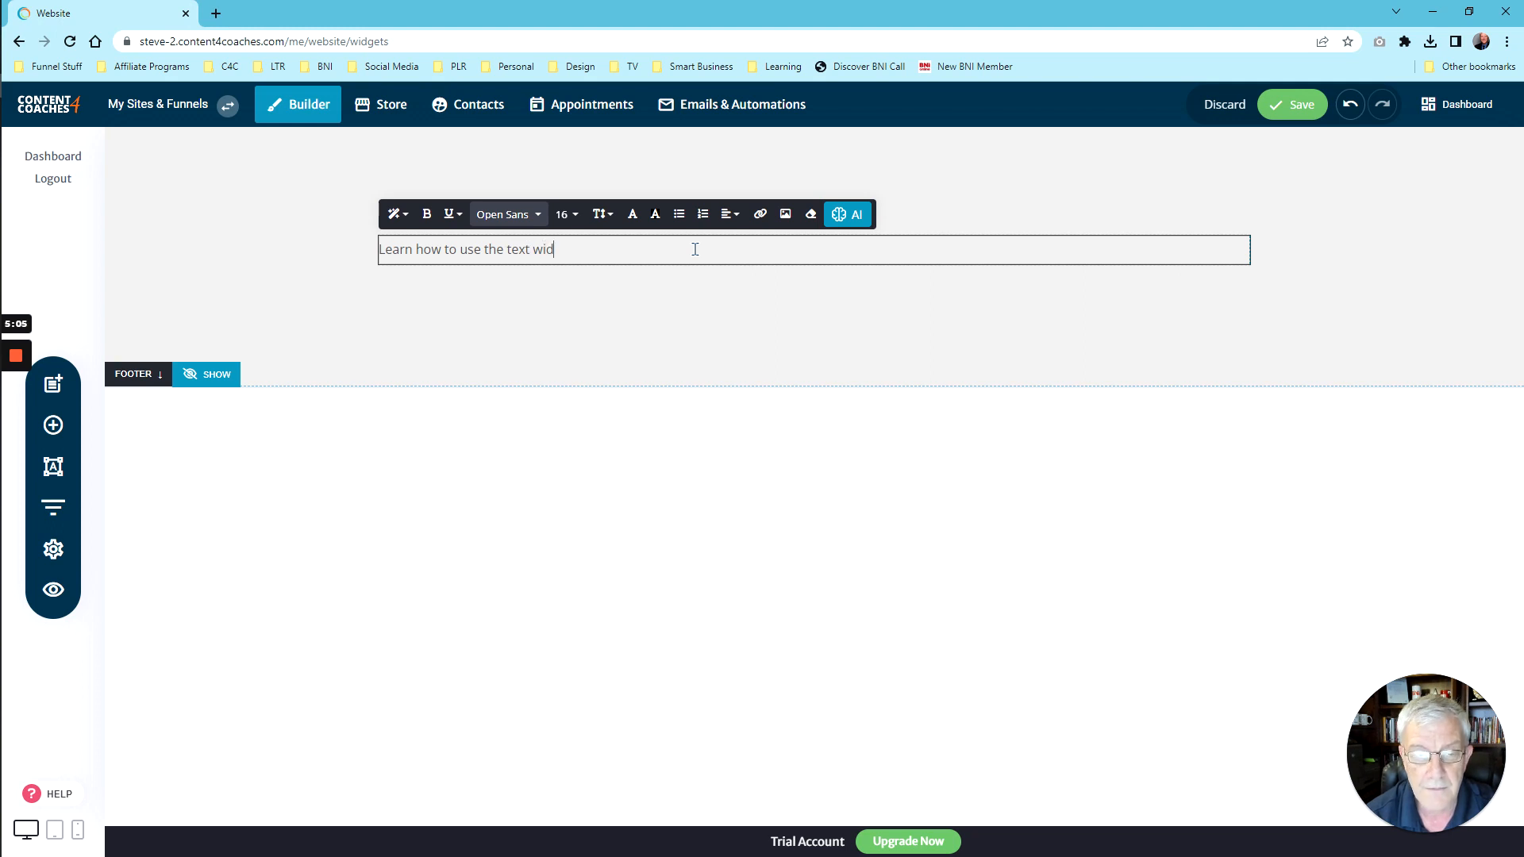
type("get in the ")
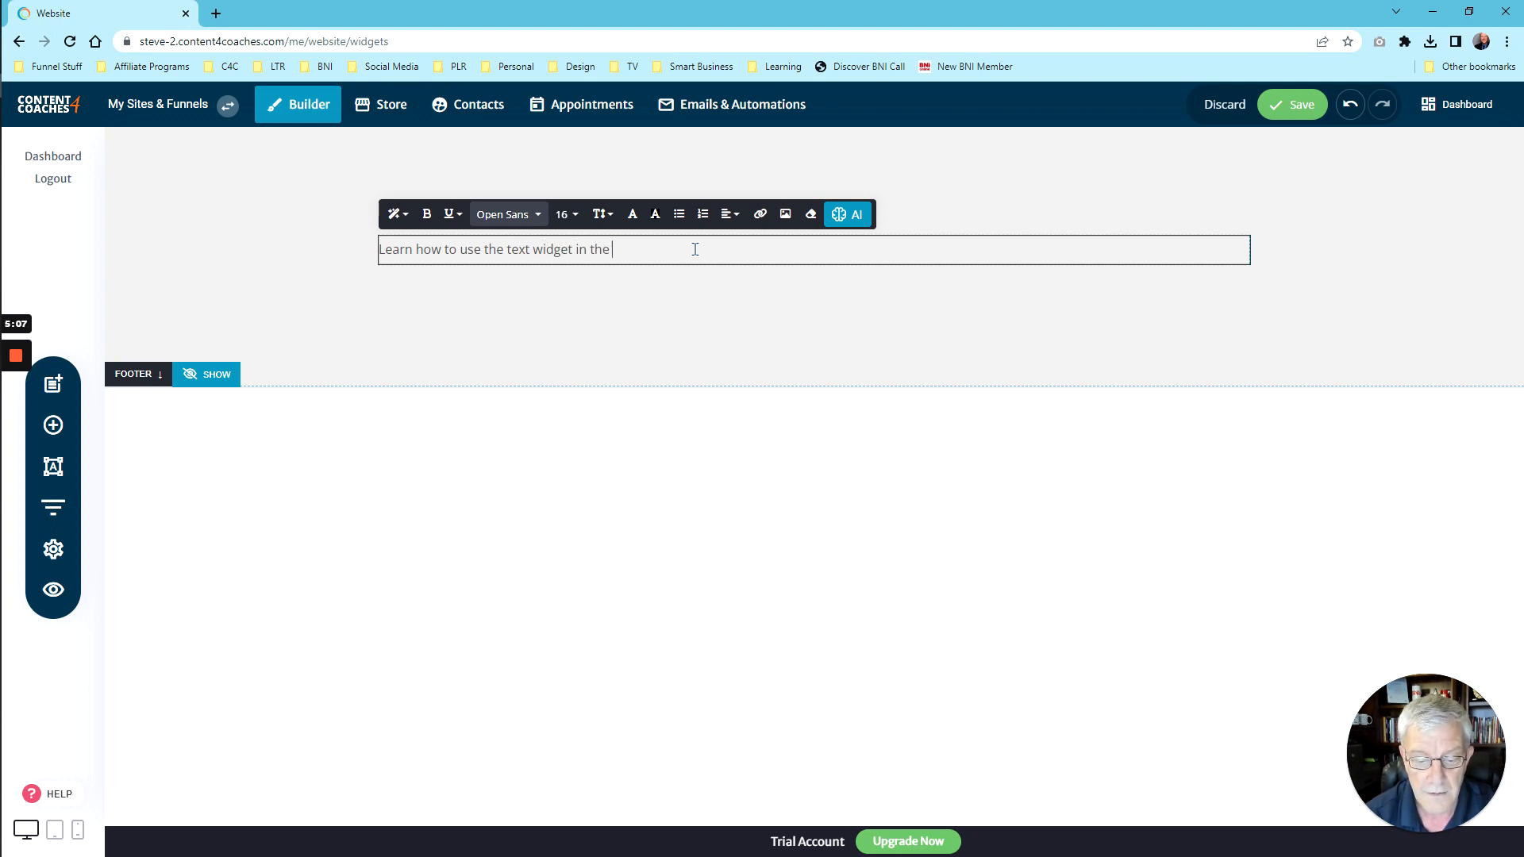
type("Content 4 Co")
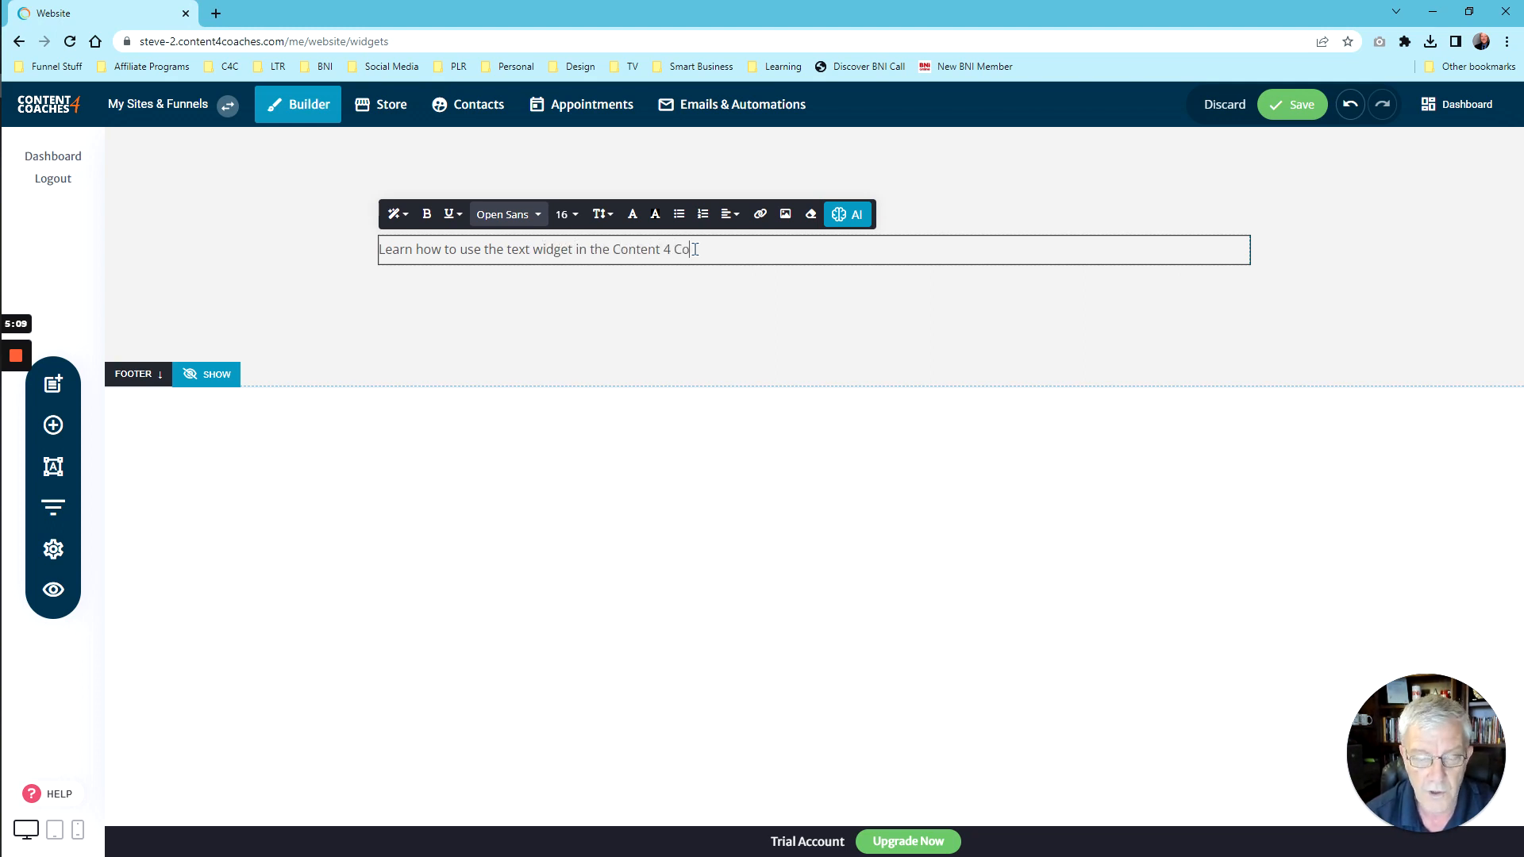
type("aches platform.")
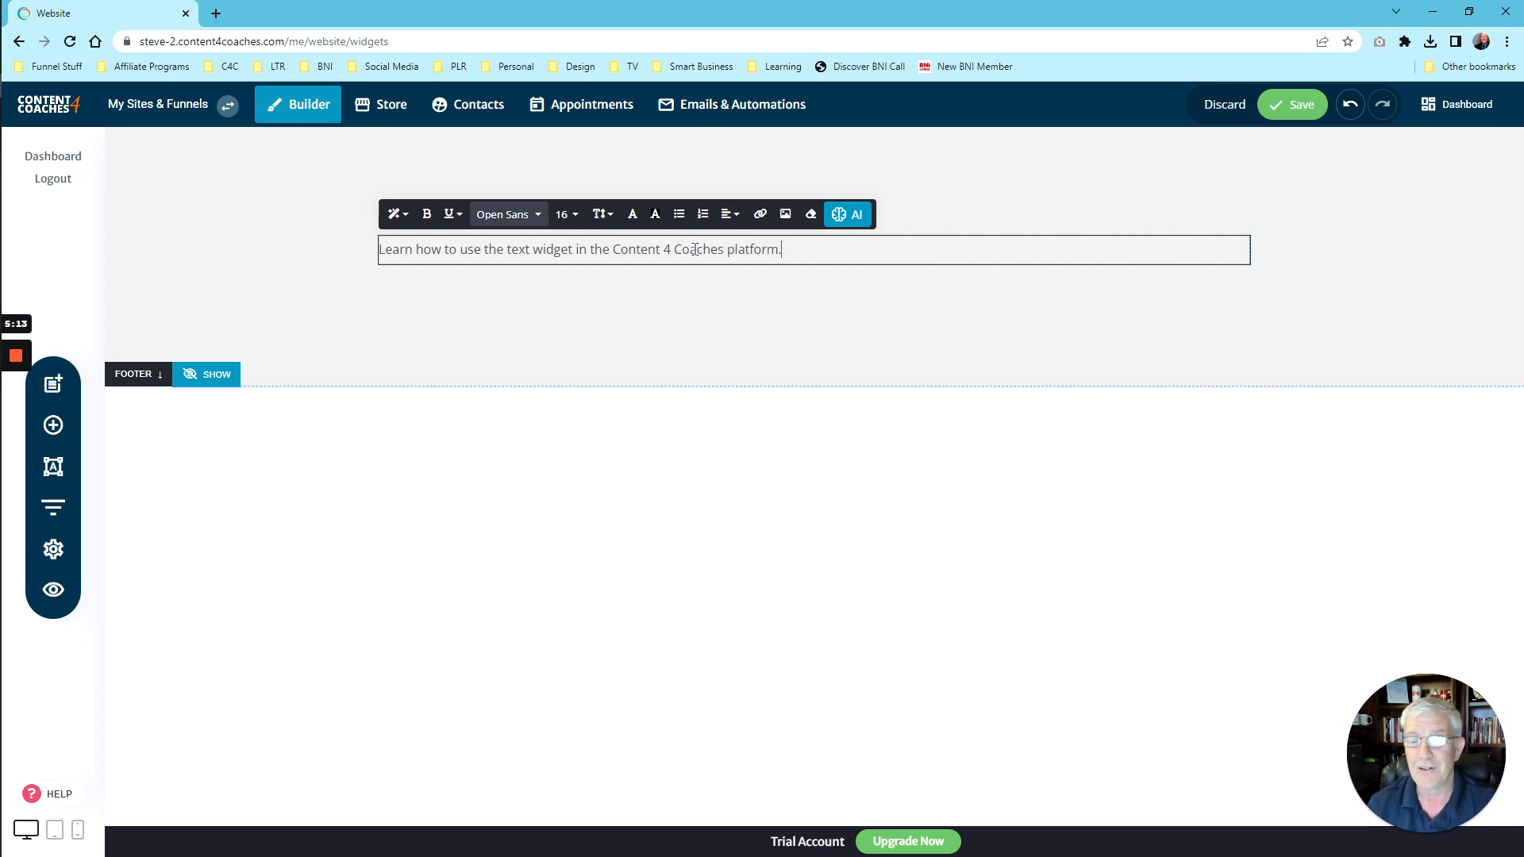
Review the AI assistant's tone options for improving text, and use AI to expand the sentence about the text widget.
left_click(856, 230)
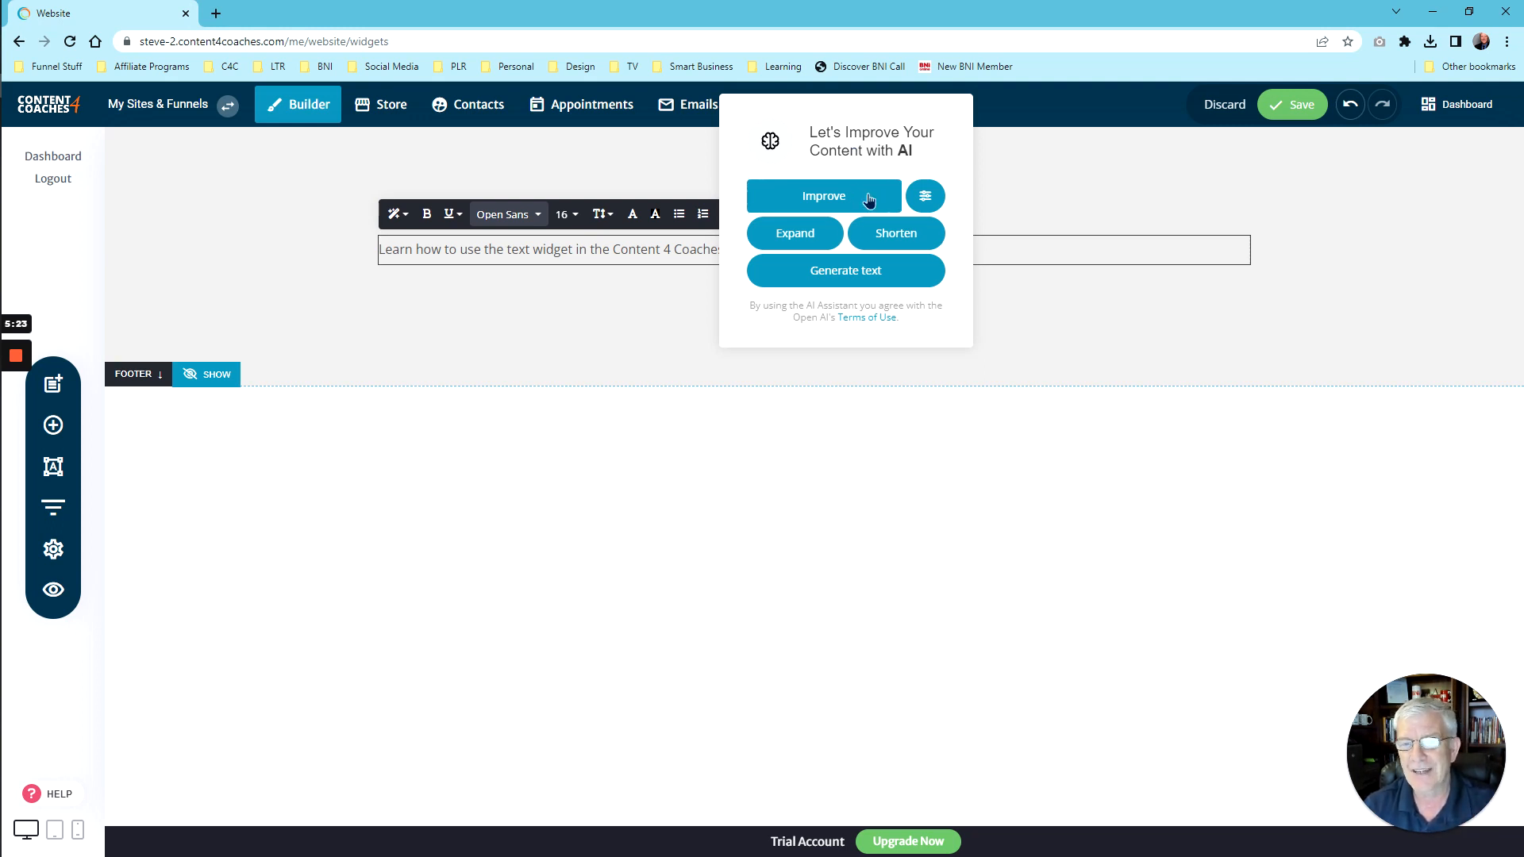
left_click(925, 195)
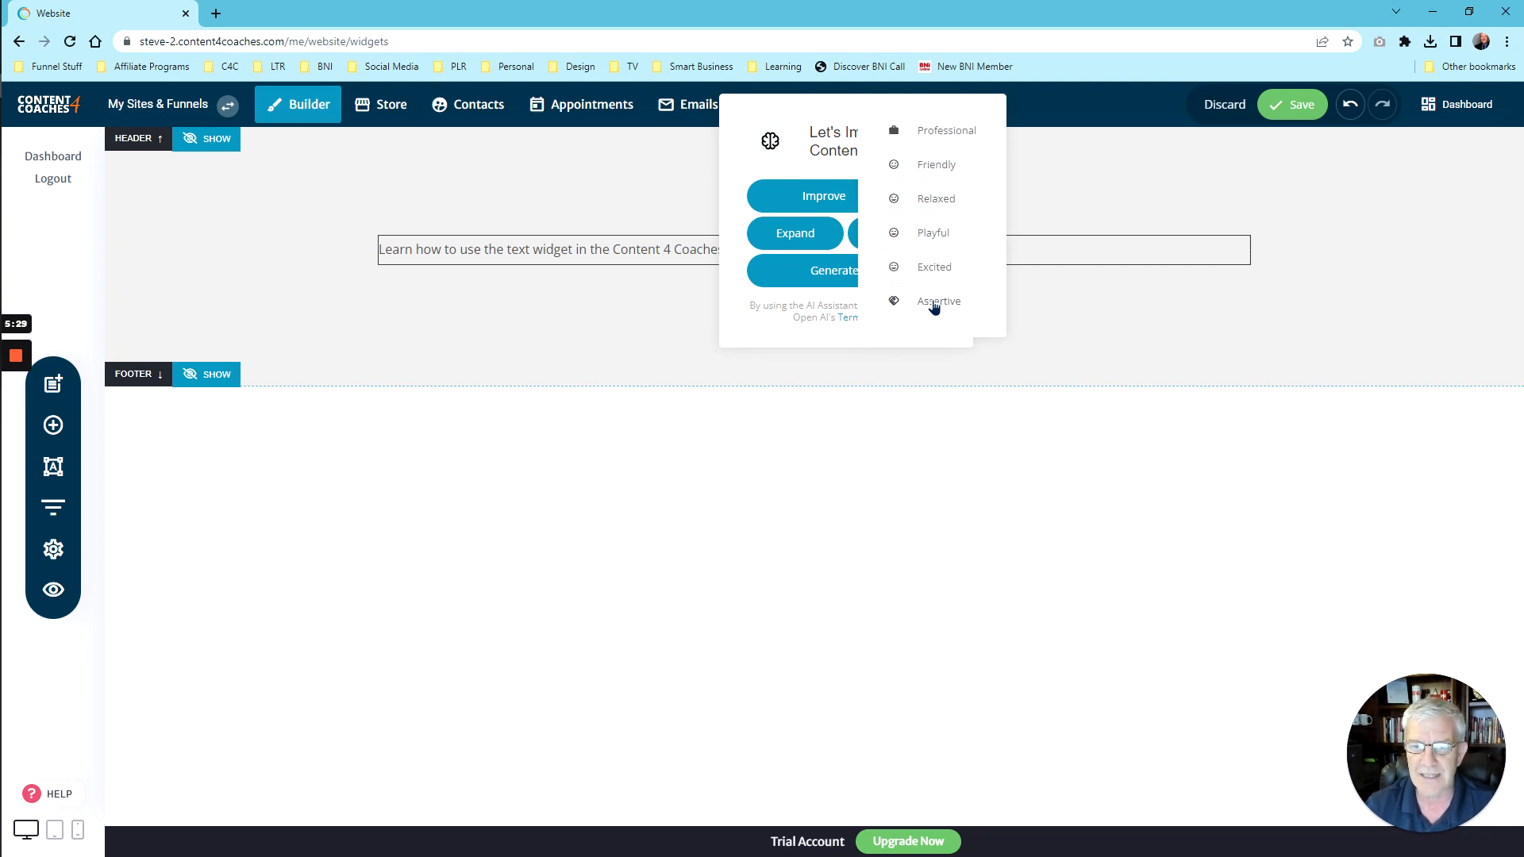
left_click(820, 167)
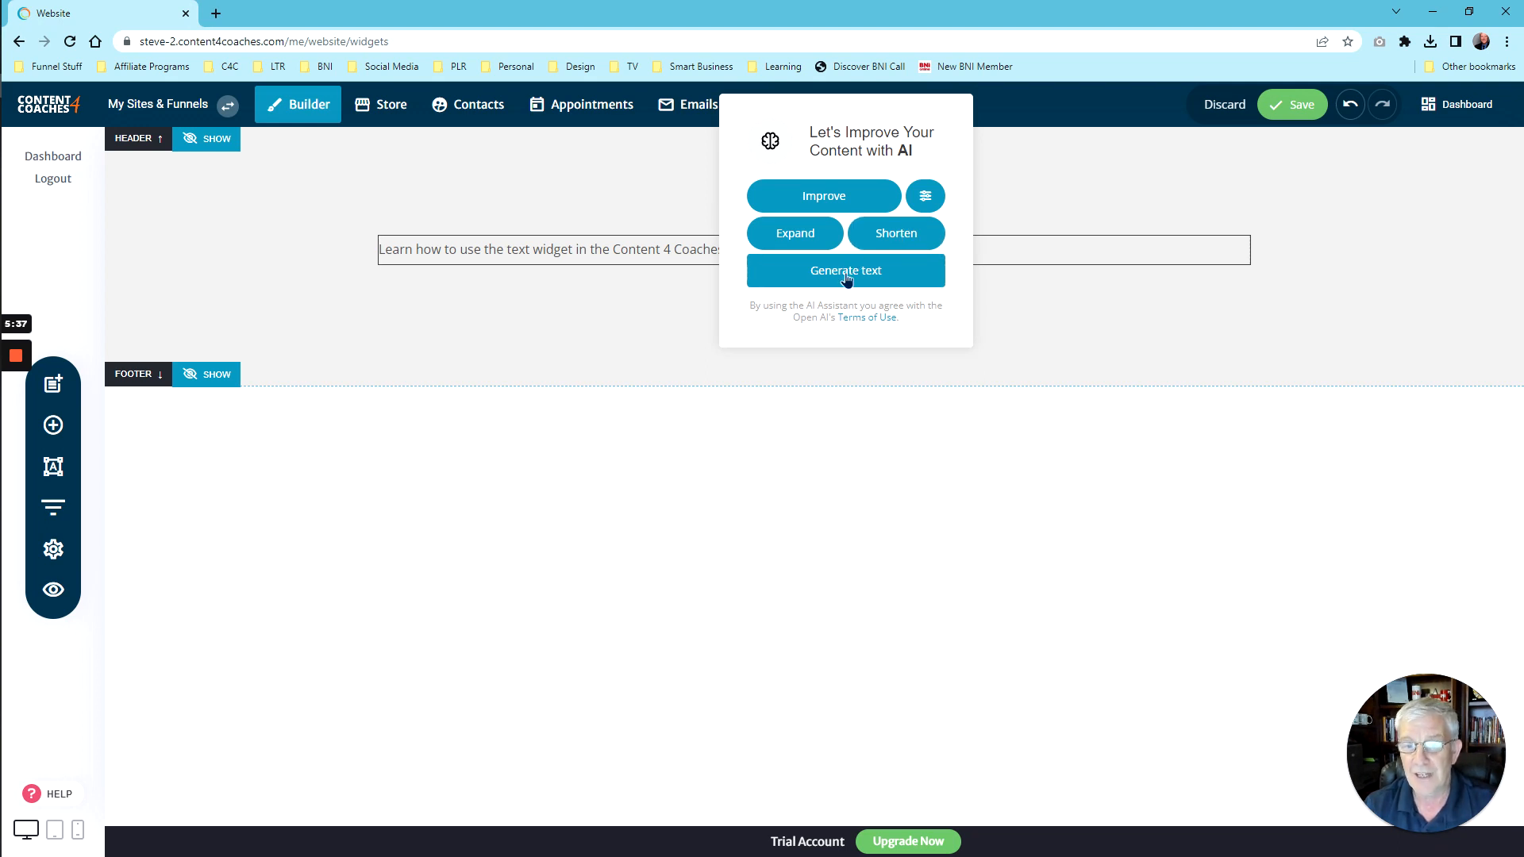
left_click(786, 240)
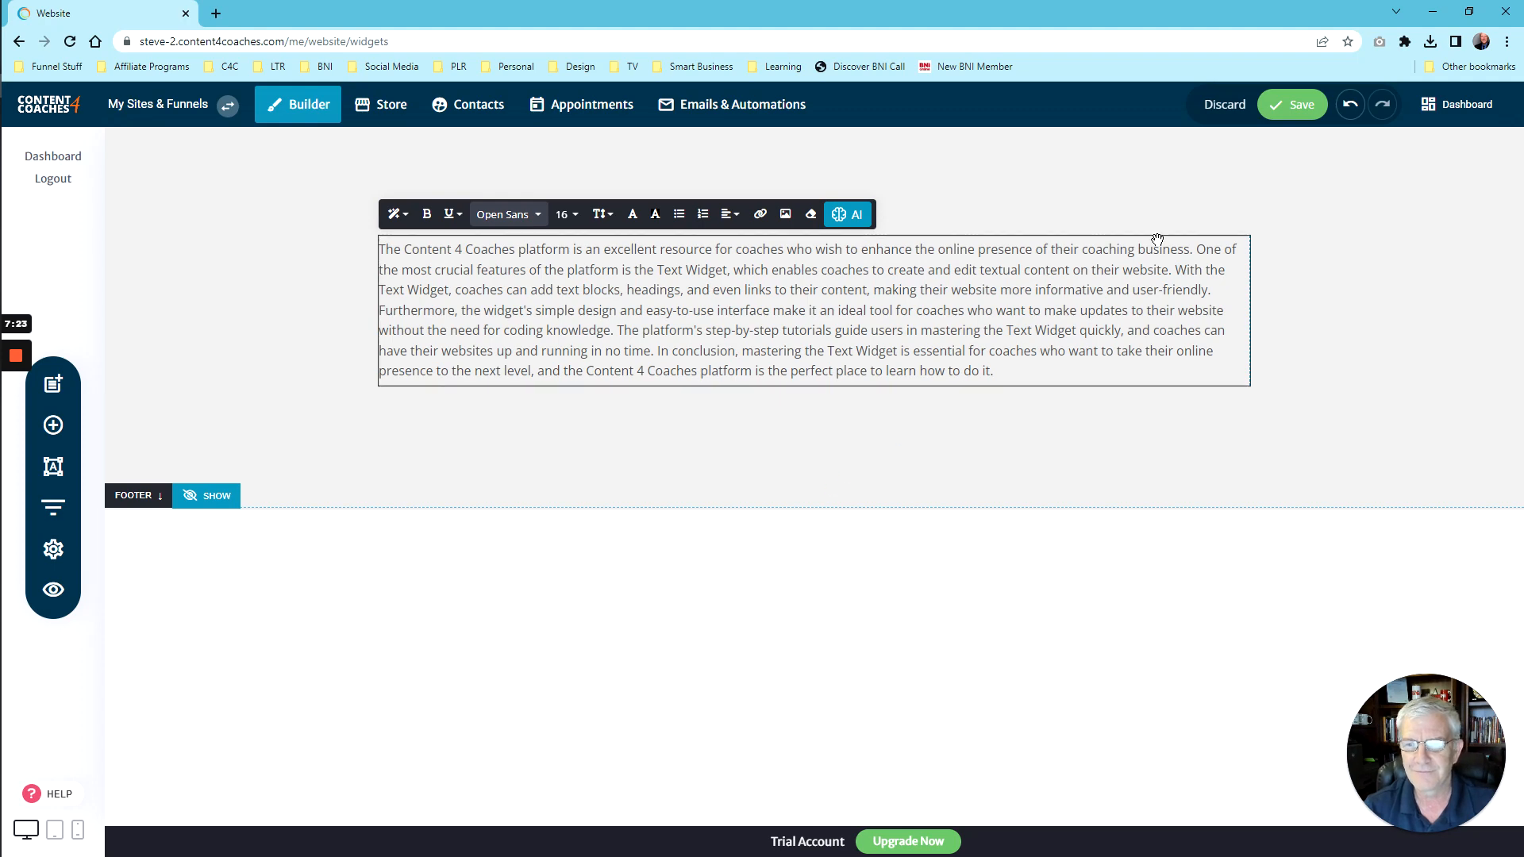
mouse_move(26, 361)
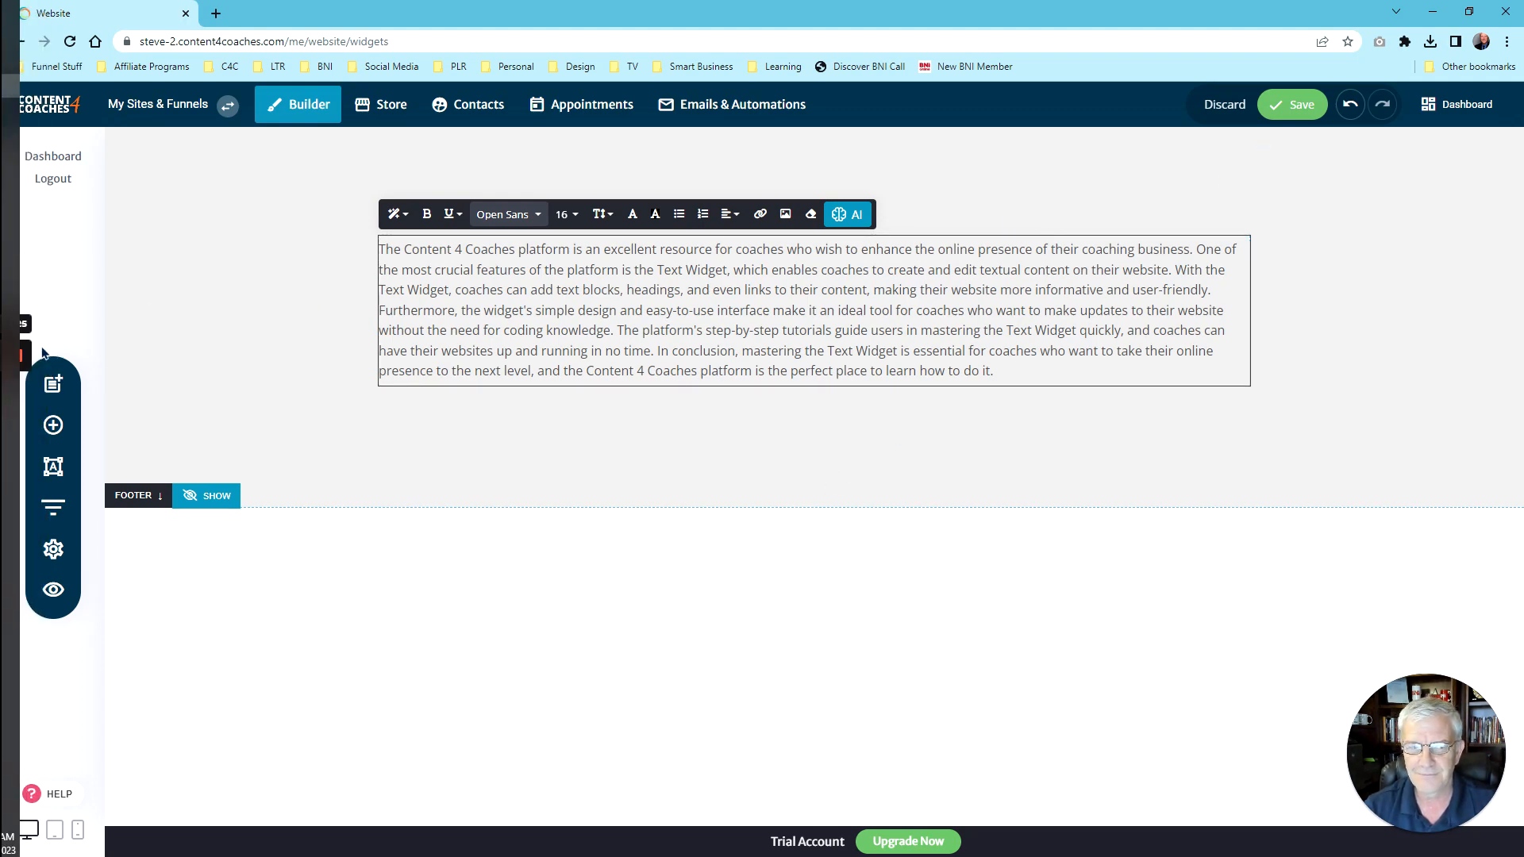